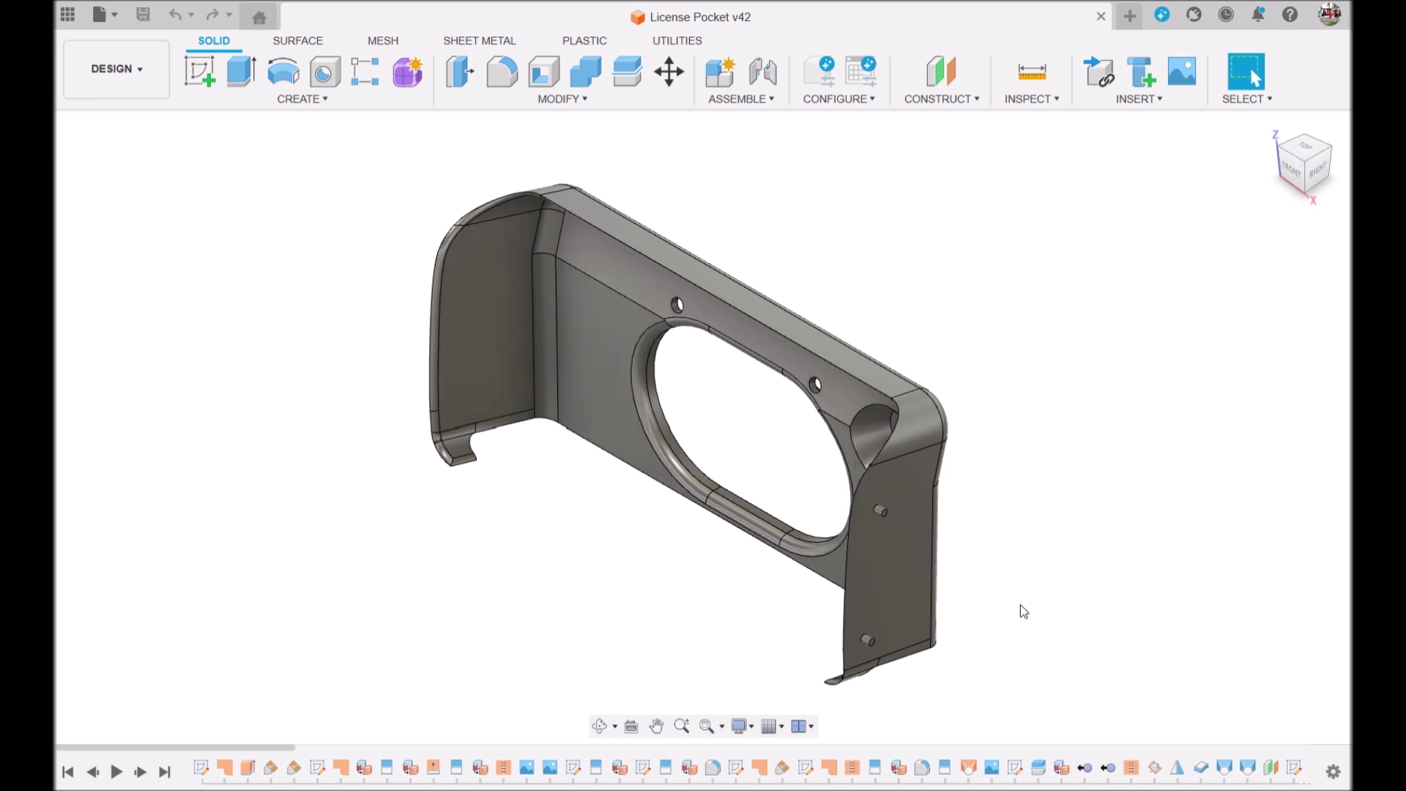
# Examine the finished license pocket from the front and from the back, with the back view turned upright
pyautogui.click(1300, 179)
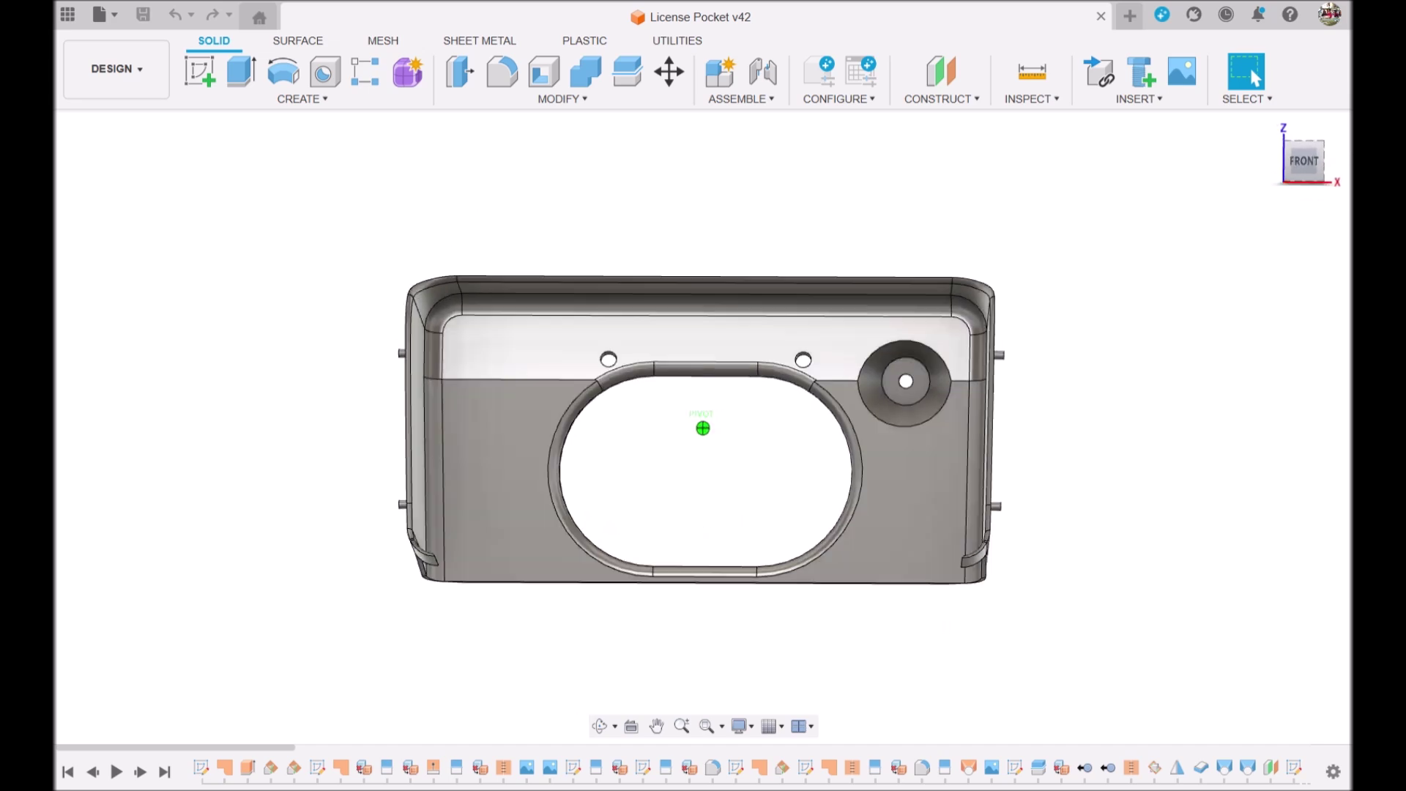
pyautogui.keyDown('shift'); pyautogui.moveTo(703, 429); pyautogui.dragTo(725, 491, button='middle'); pyautogui.keyUp('shift')
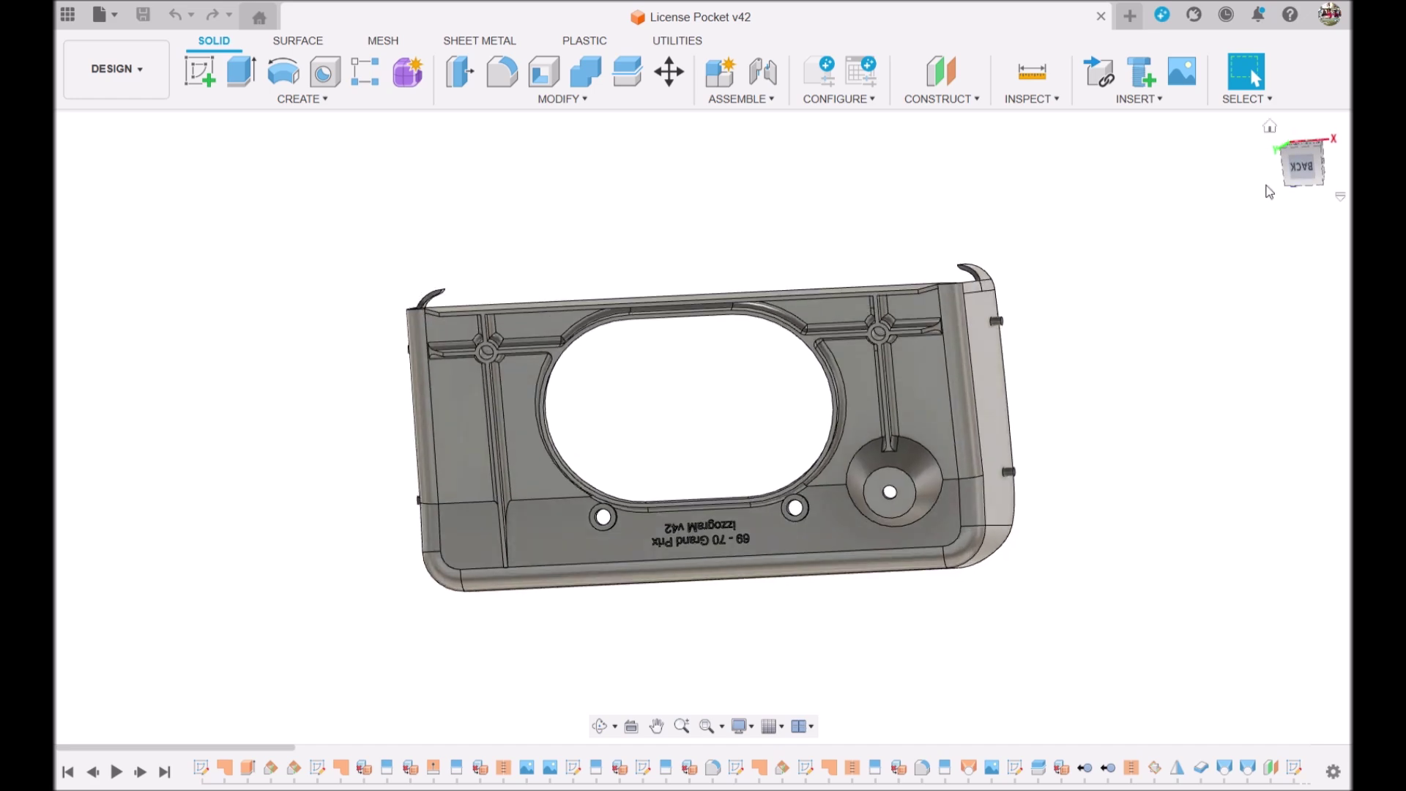
pyautogui.click(1311, 167)
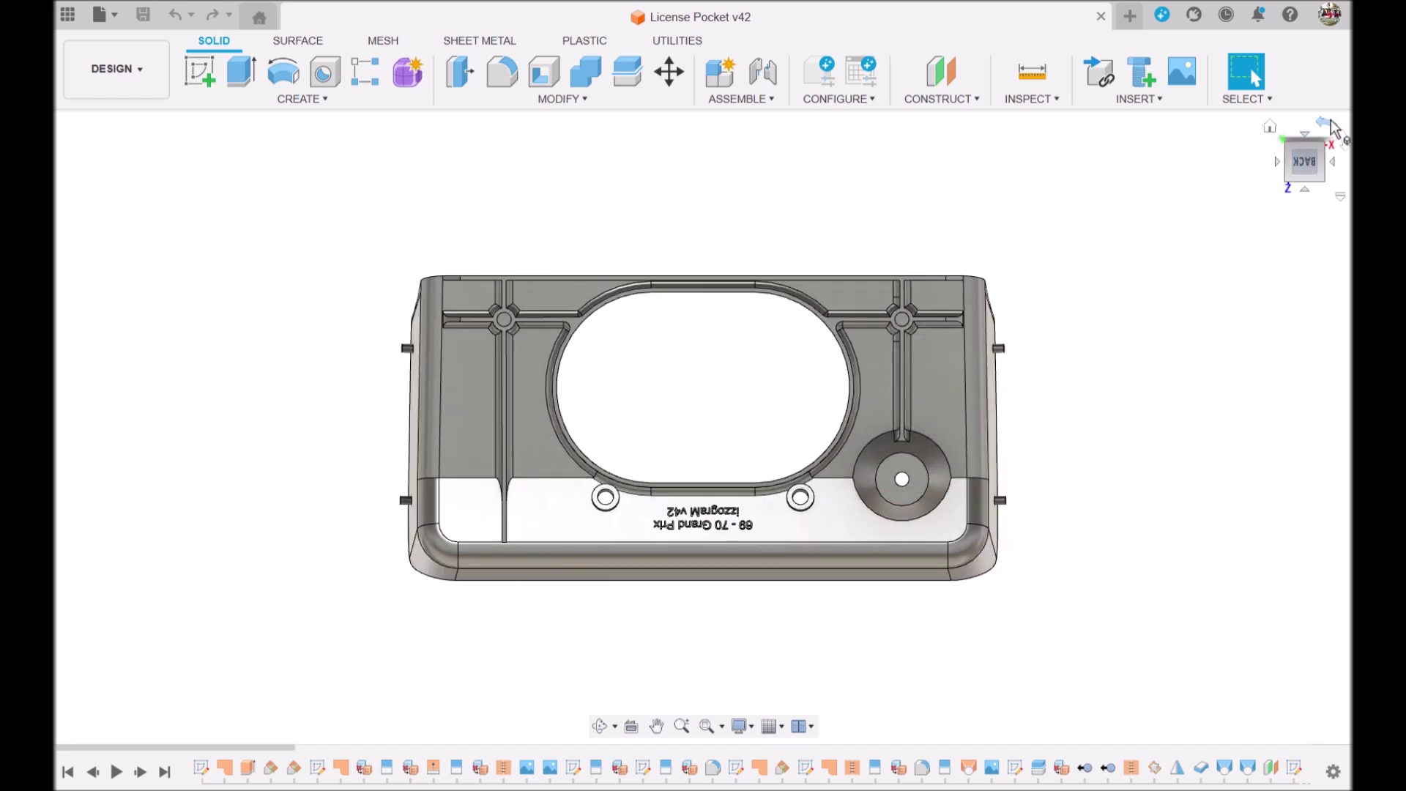
pyautogui.click(1329, 122)
pyautogui.click(1330, 121)
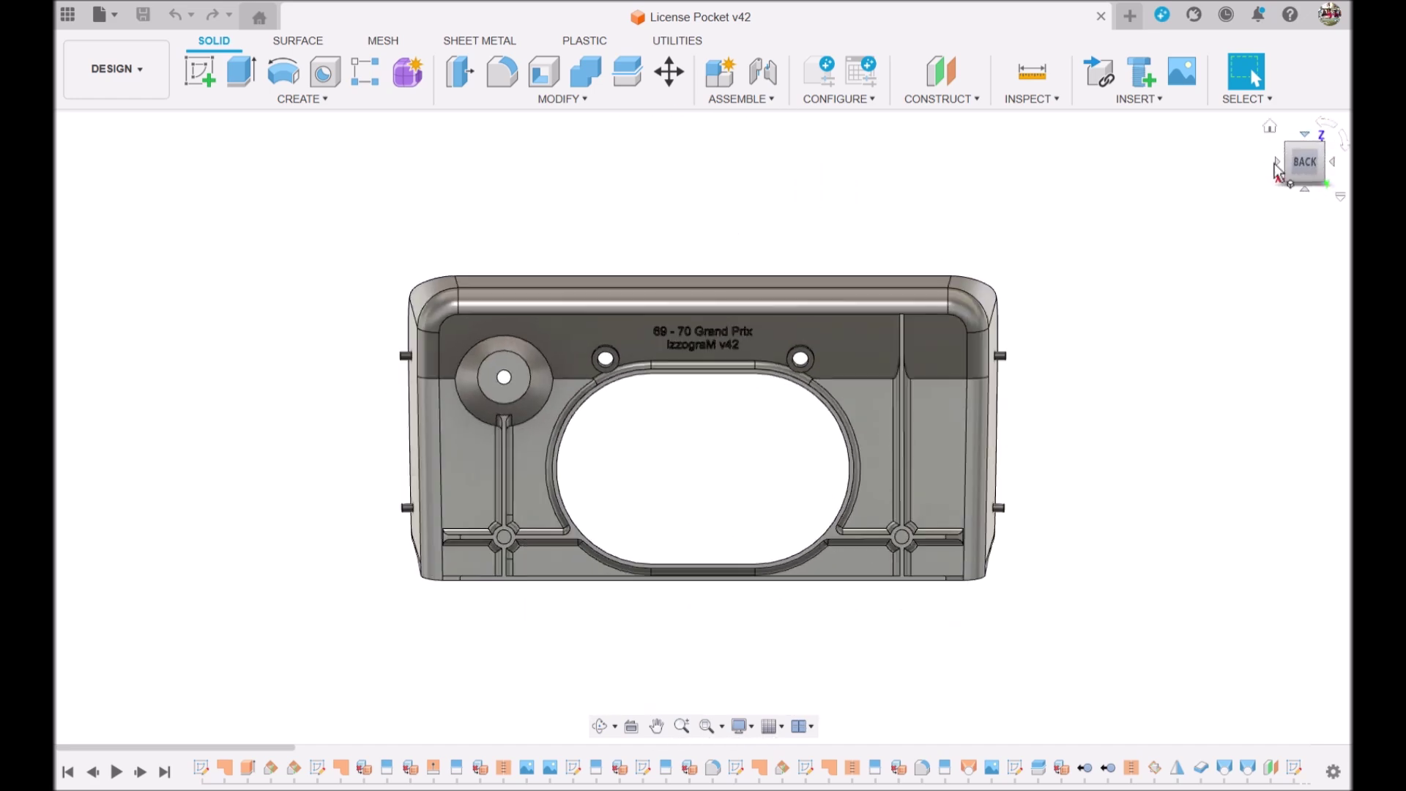
pyautogui.moveTo(1308, 176); pyautogui.dragTo(1402, 183)
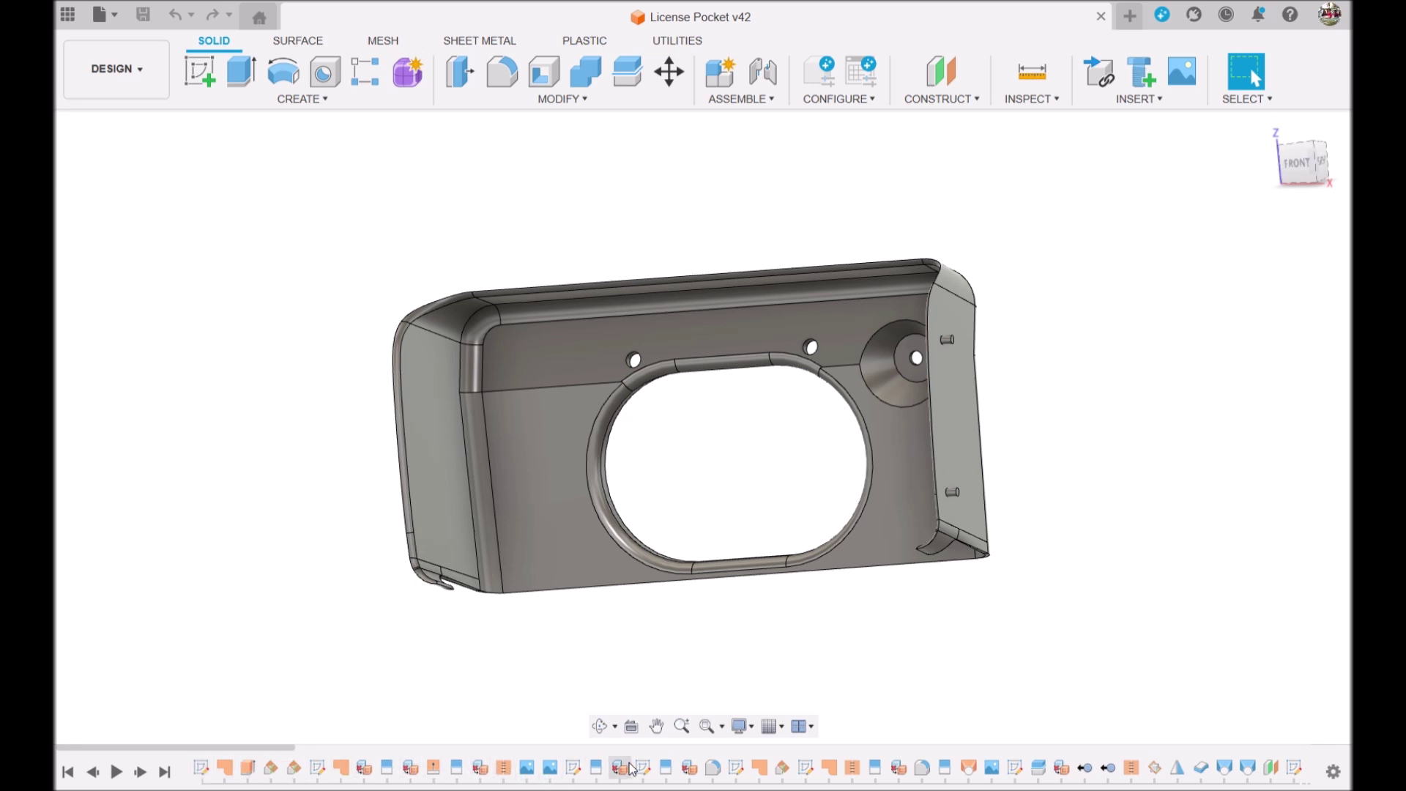
# Roll the design history back to its beginning and advance to the first side-profile sketch
pyautogui.moveTo(282, 747); pyautogui.dragTo(221, 747)
pyautogui.click(68, 773)
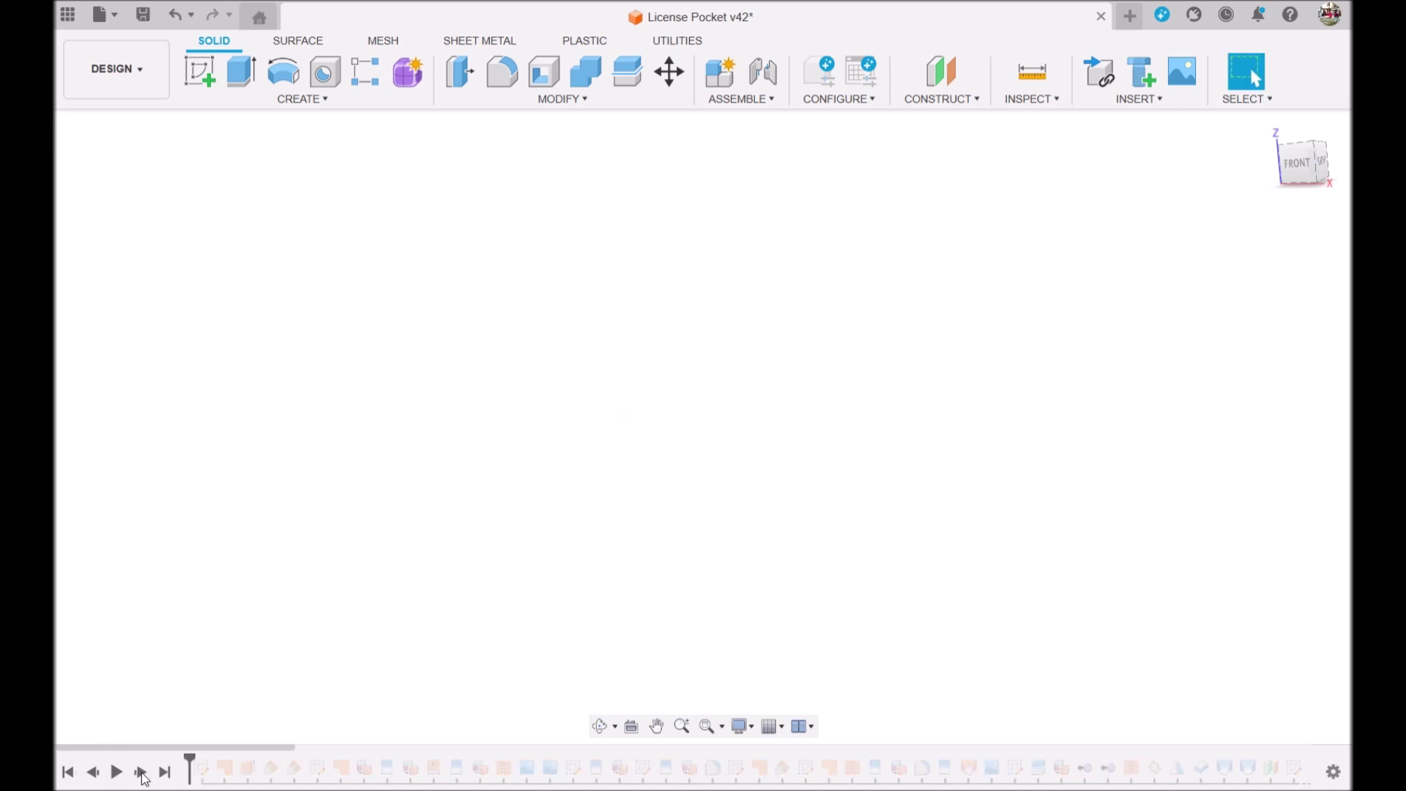
pyautogui.click(141, 773)
pyautogui.click(138, 325)
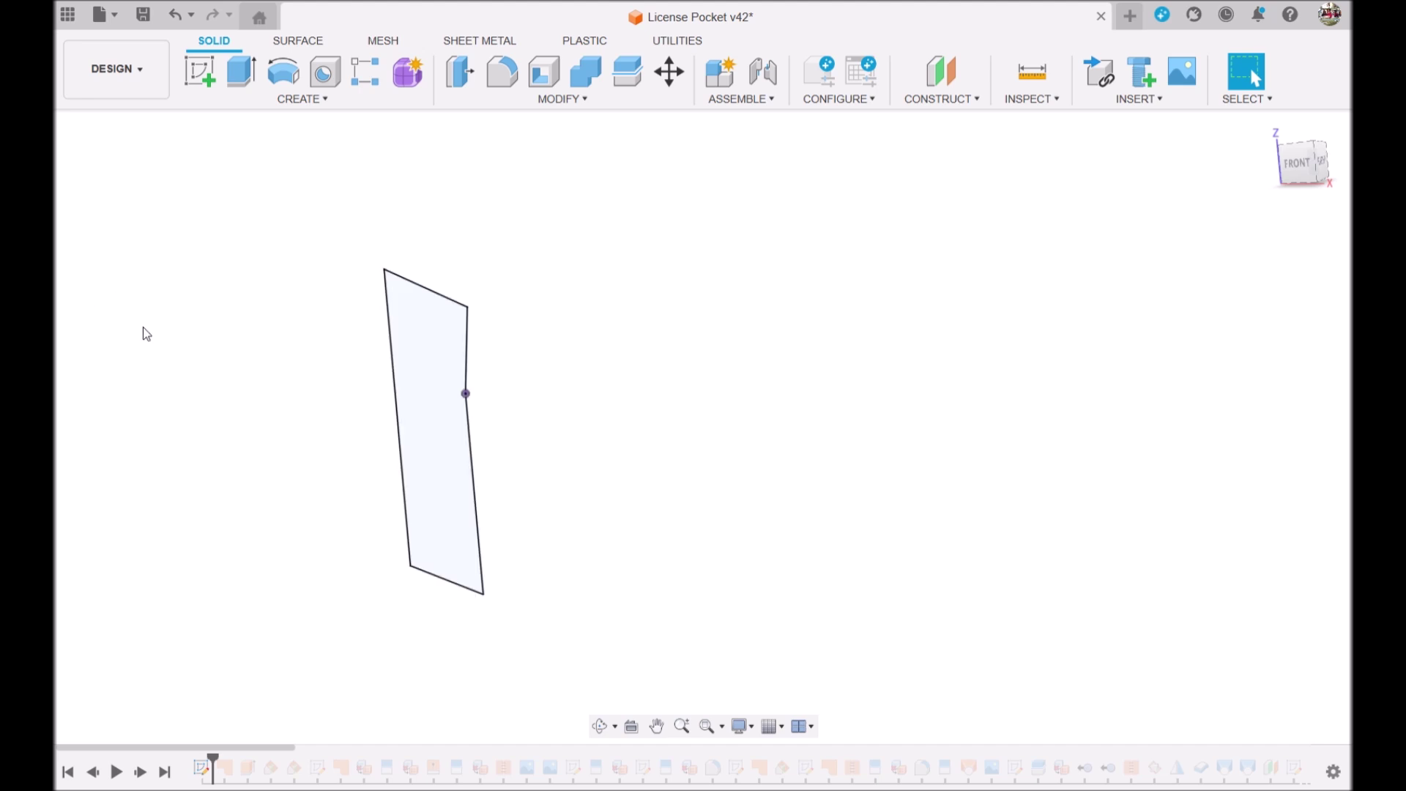
pyautogui.click(223, 387)
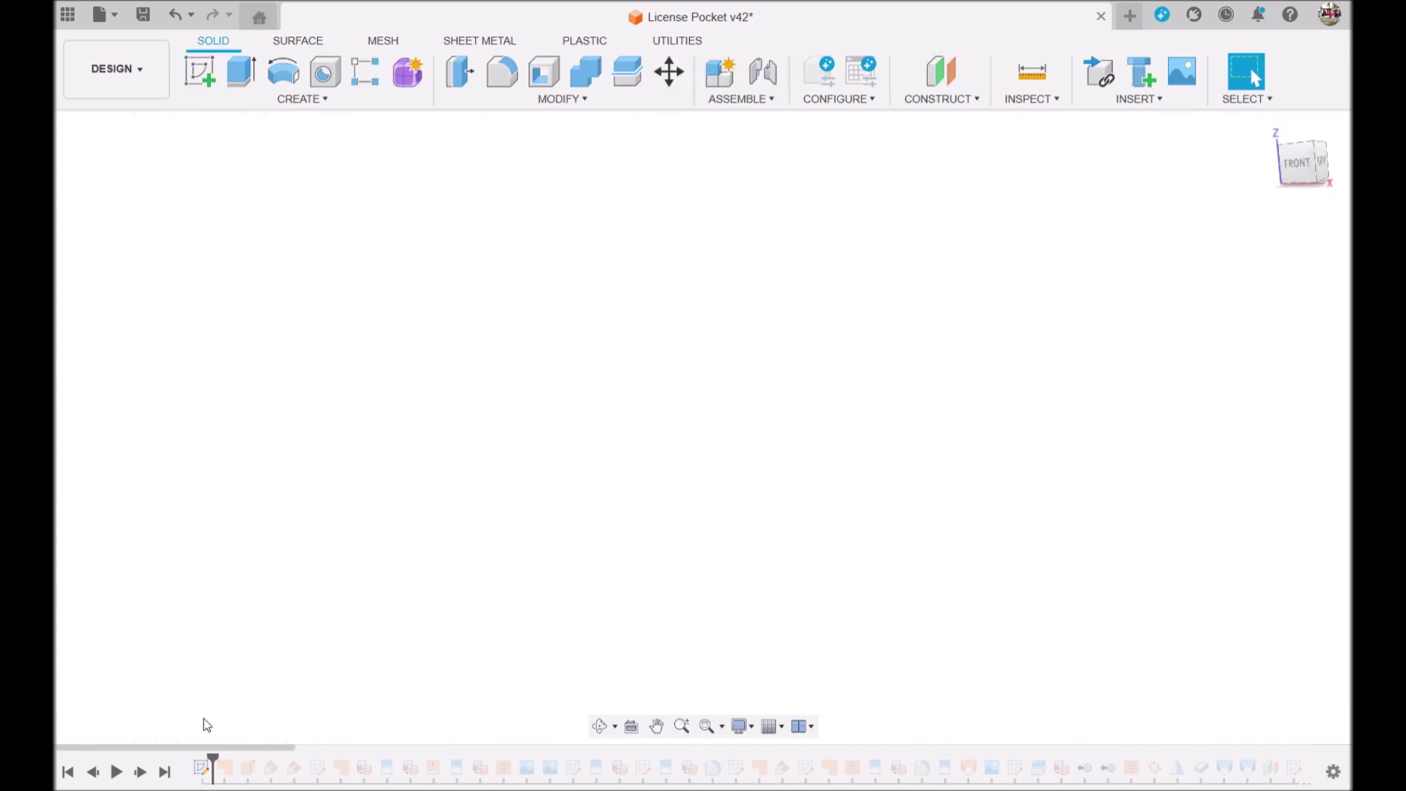
# Advance the history through the first surface patch and its extrusion, and examine the extruded shape from several angles
pyautogui.click(141, 772)
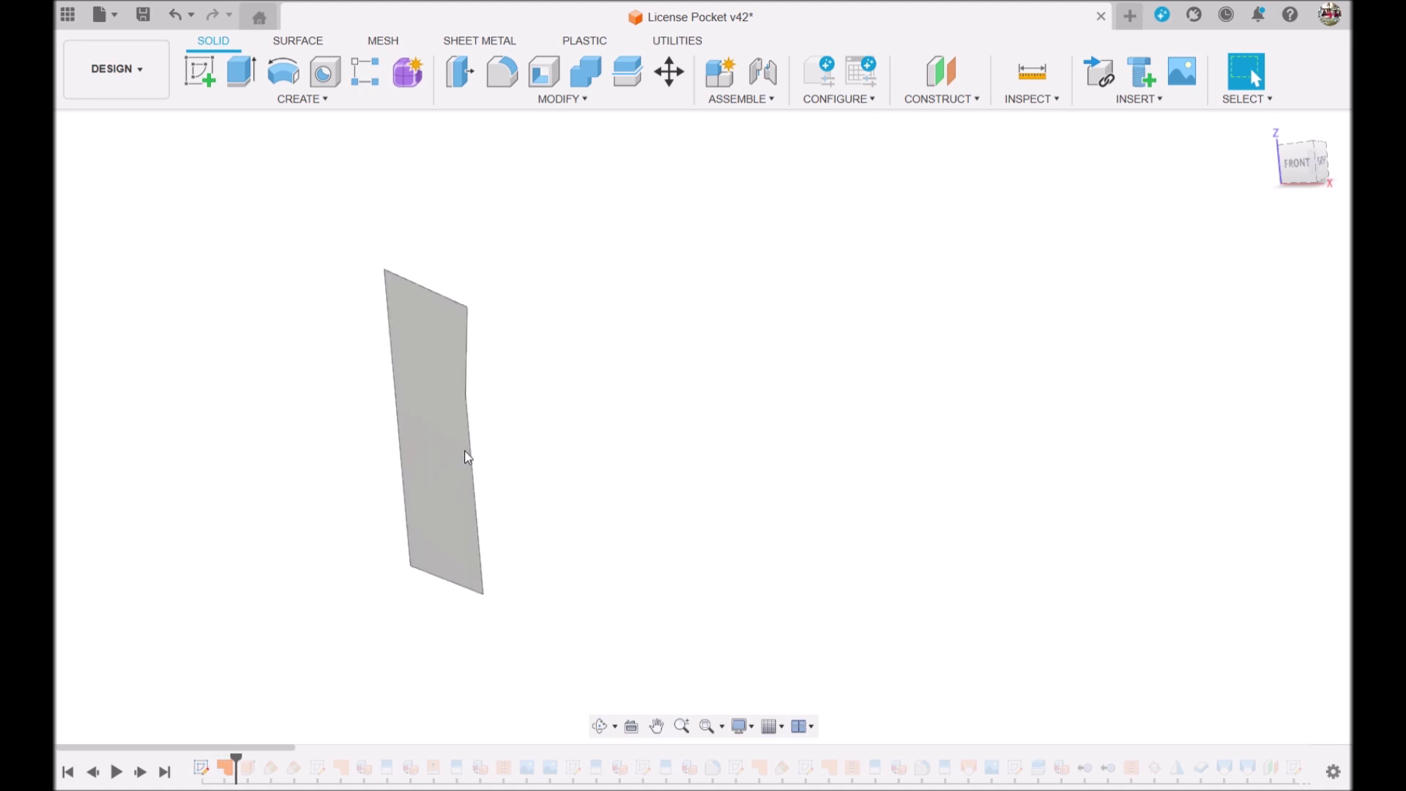
pyautogui.moveTo(1306, 174)
pyautogui.mouseDown()
pyautogui.moveTo(1329, 174)
pyautogui.moveTo(1278, 174)
pyautogui.mouseUp()
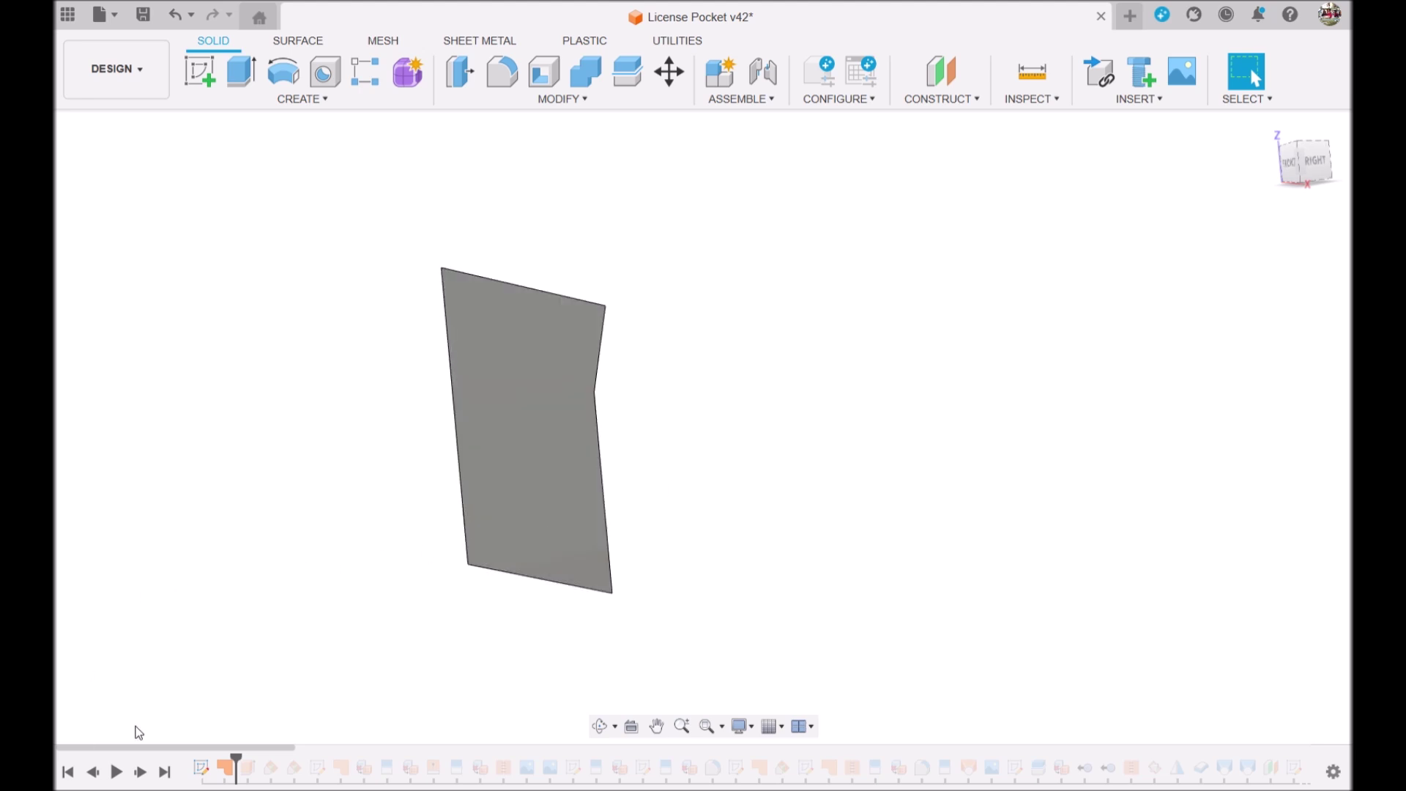
pyautogui.click(139, 772)
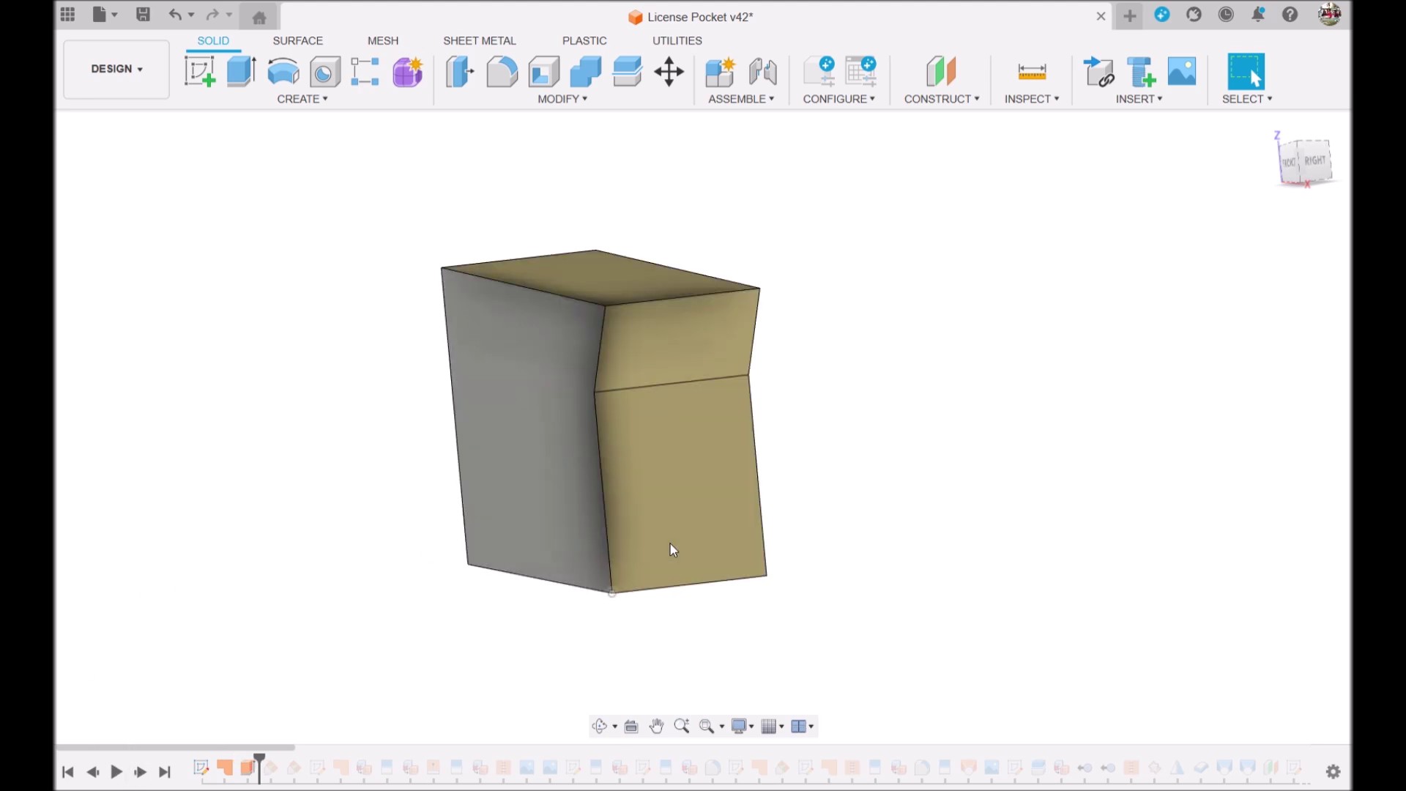
pyautogui.moveTo(1309, 170)
pyautogui.mouseDown()
pyautogui.moveTo(1245, 174)
pyautogui.moveTo(1331, 170)
pyautogui.mouseUp()
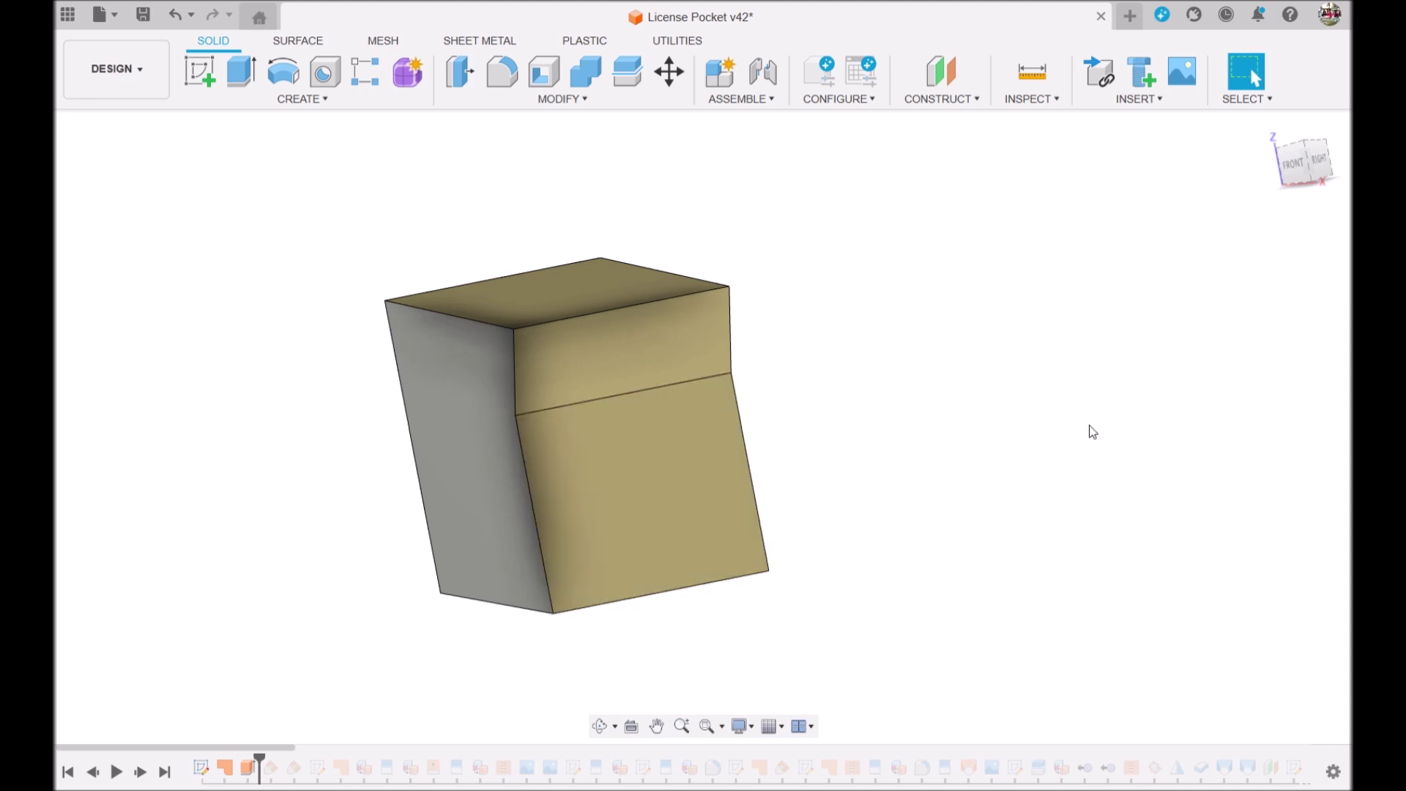
pyautogui.click(1293, 163)
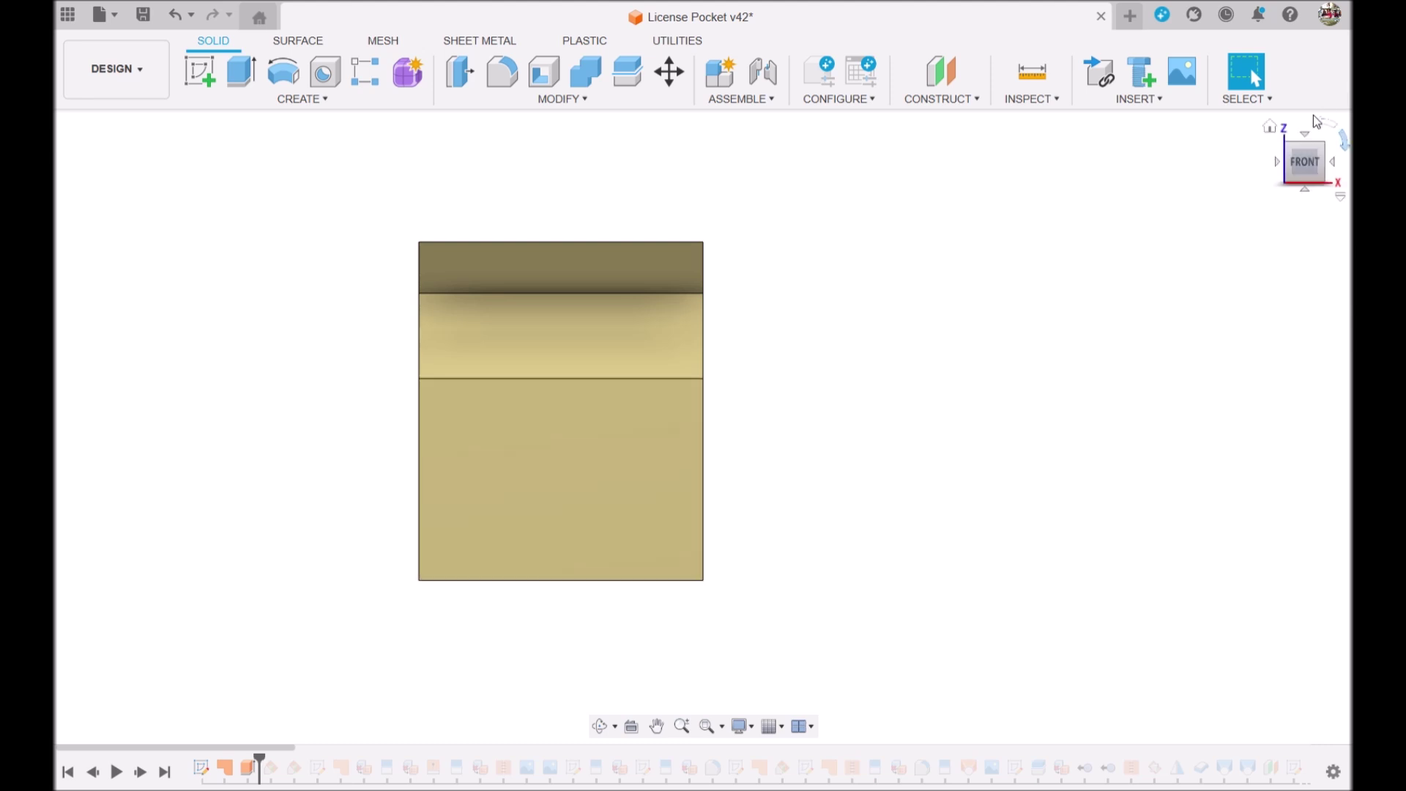
pyautogui.moveTo(1302, 157); pyautogui.dragTo(1296, 180)
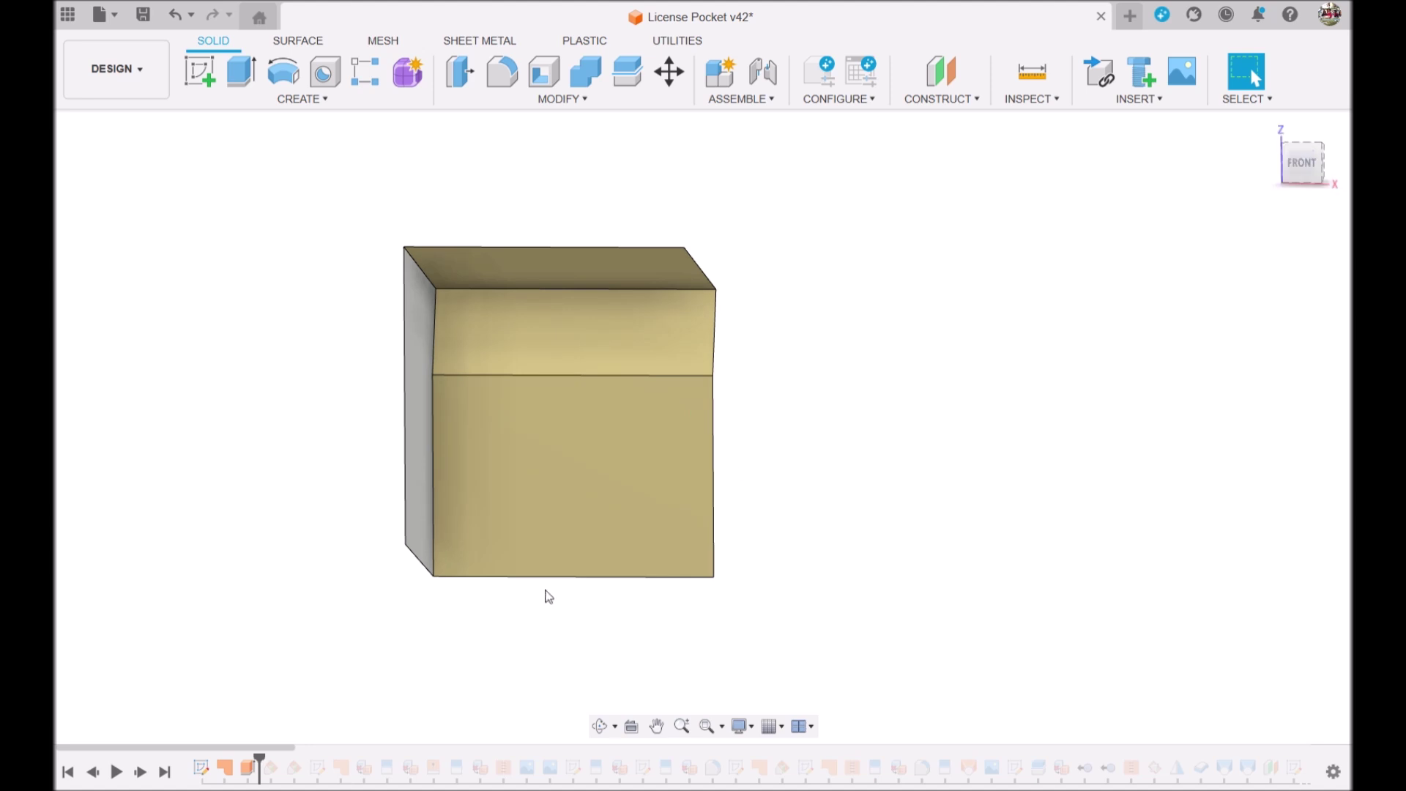
# Advance the history through the next four features, up to the second surface patch beside the extruded shape
pyautogui.click(141, 772)
pyautogui.click(141, 773)
pyautogui.click(141, 772)
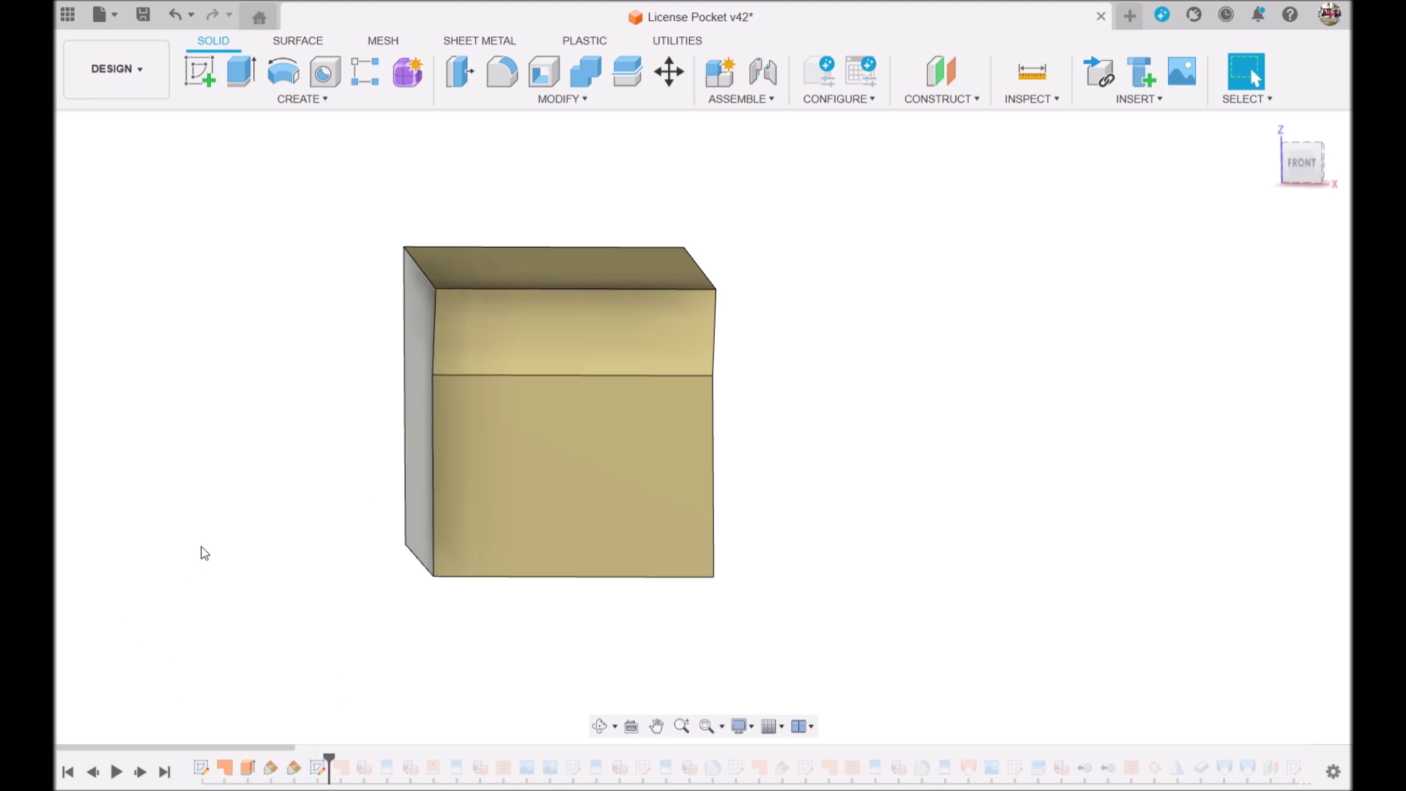
pyautogui.click(140, 773)
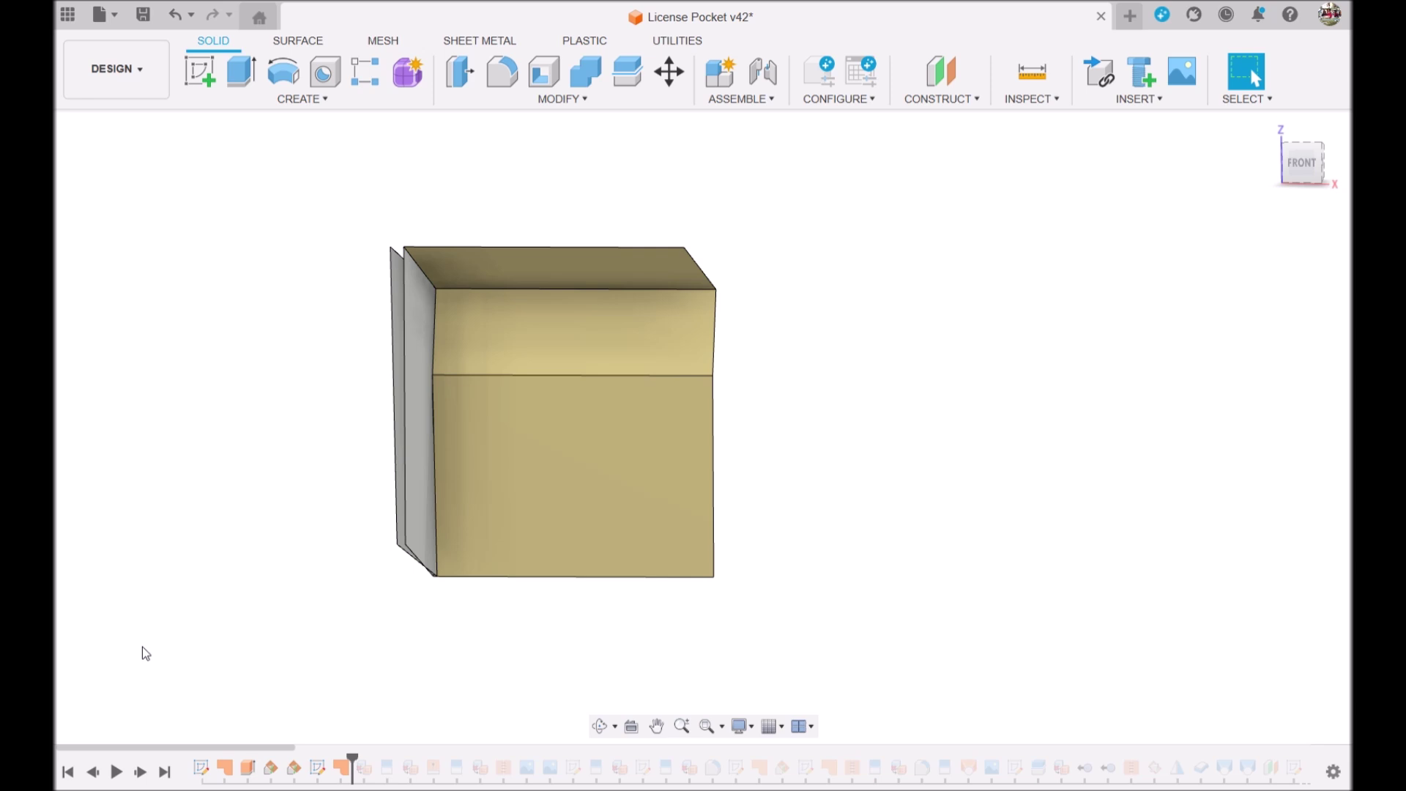
# Play back the entire feature history from the start and return to the finished model
pyautogui.click(164, 773)
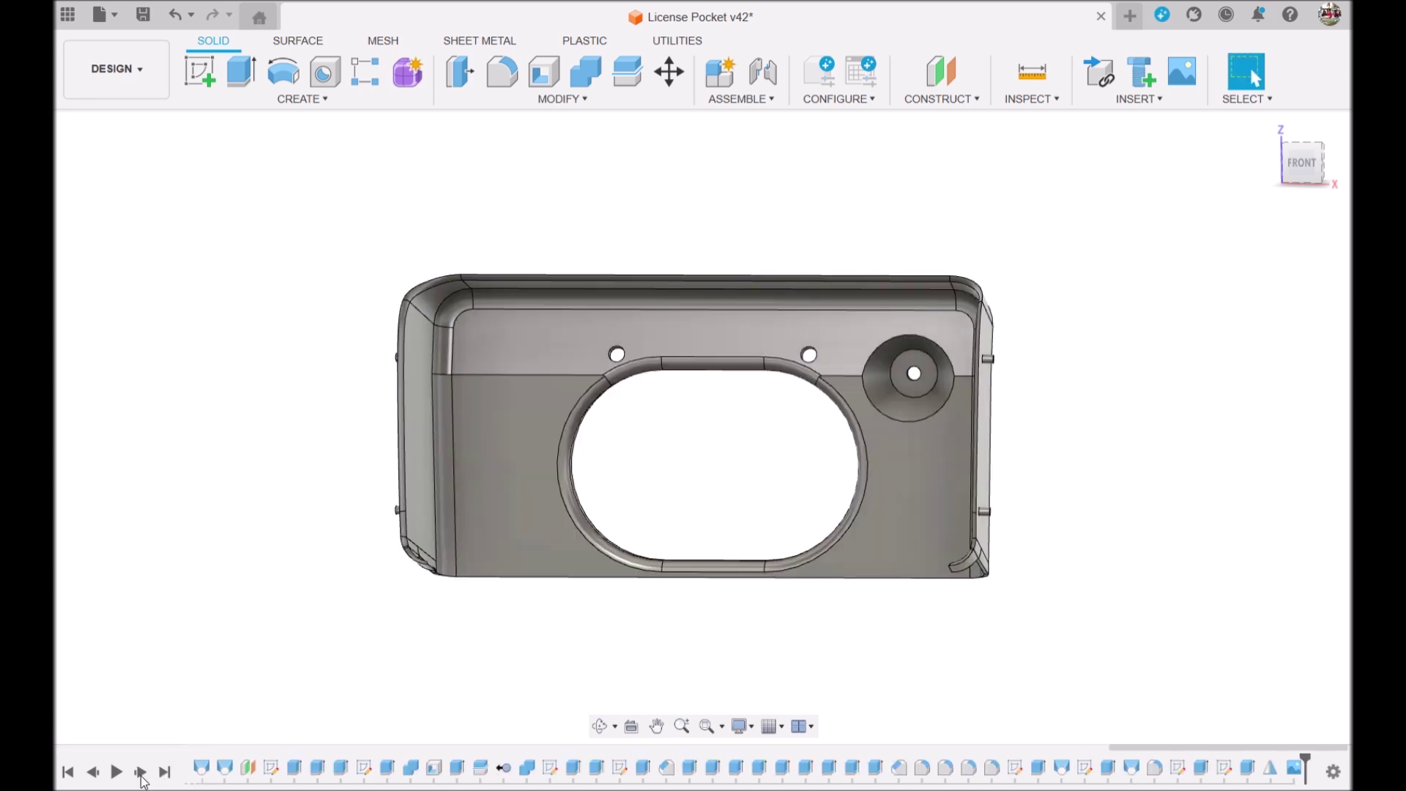
pyautogui.click(67, 772)
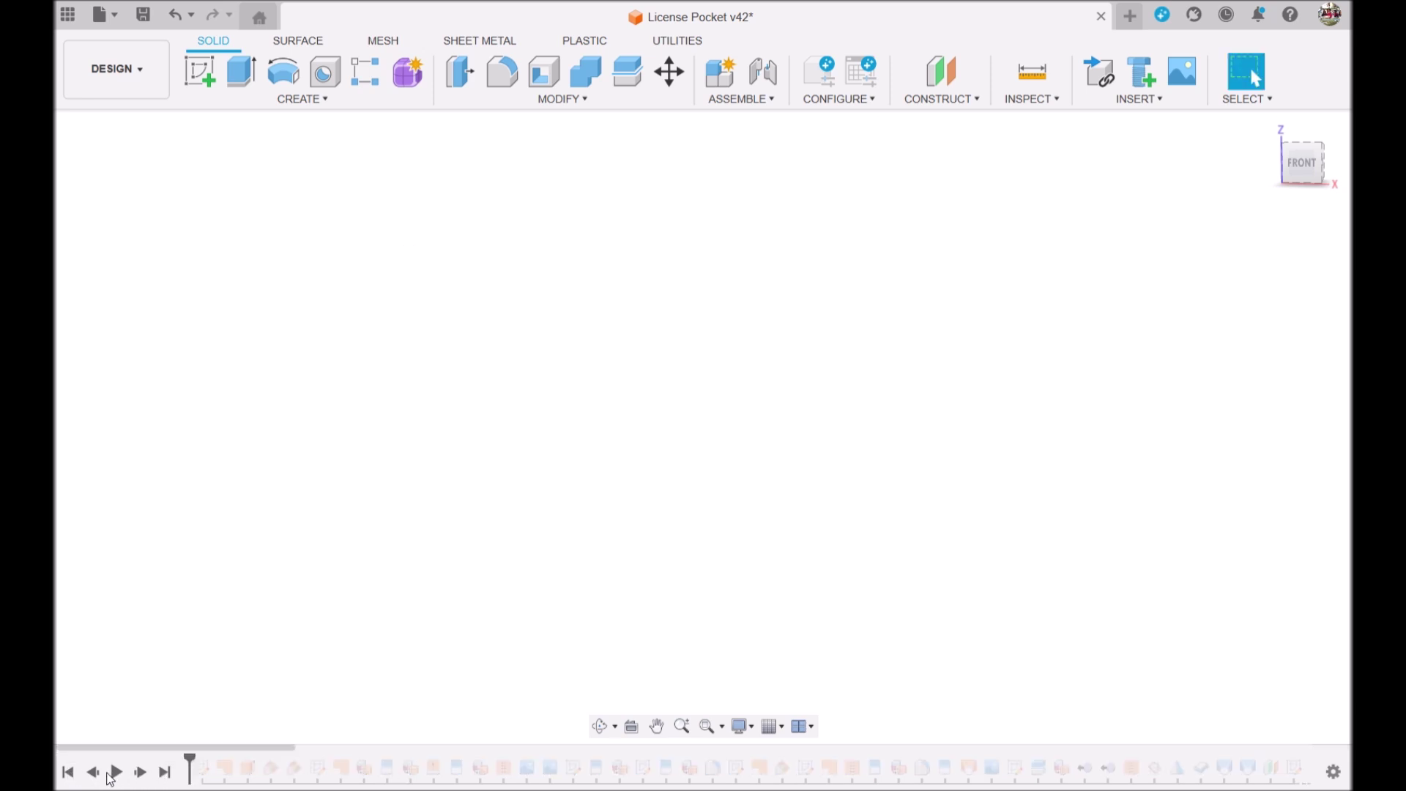
pyautogui.click(119, 774)
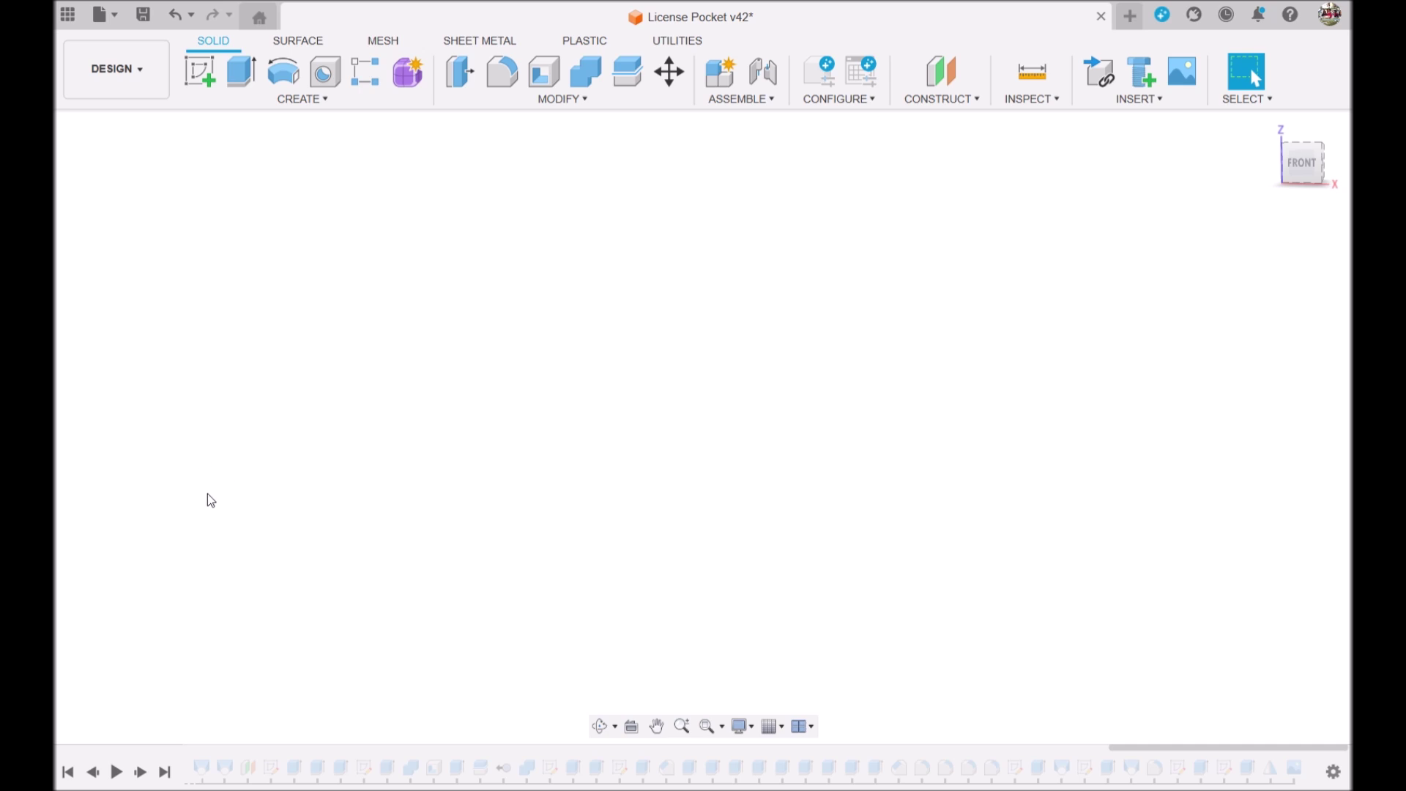
pyautogui.click(165, 772)
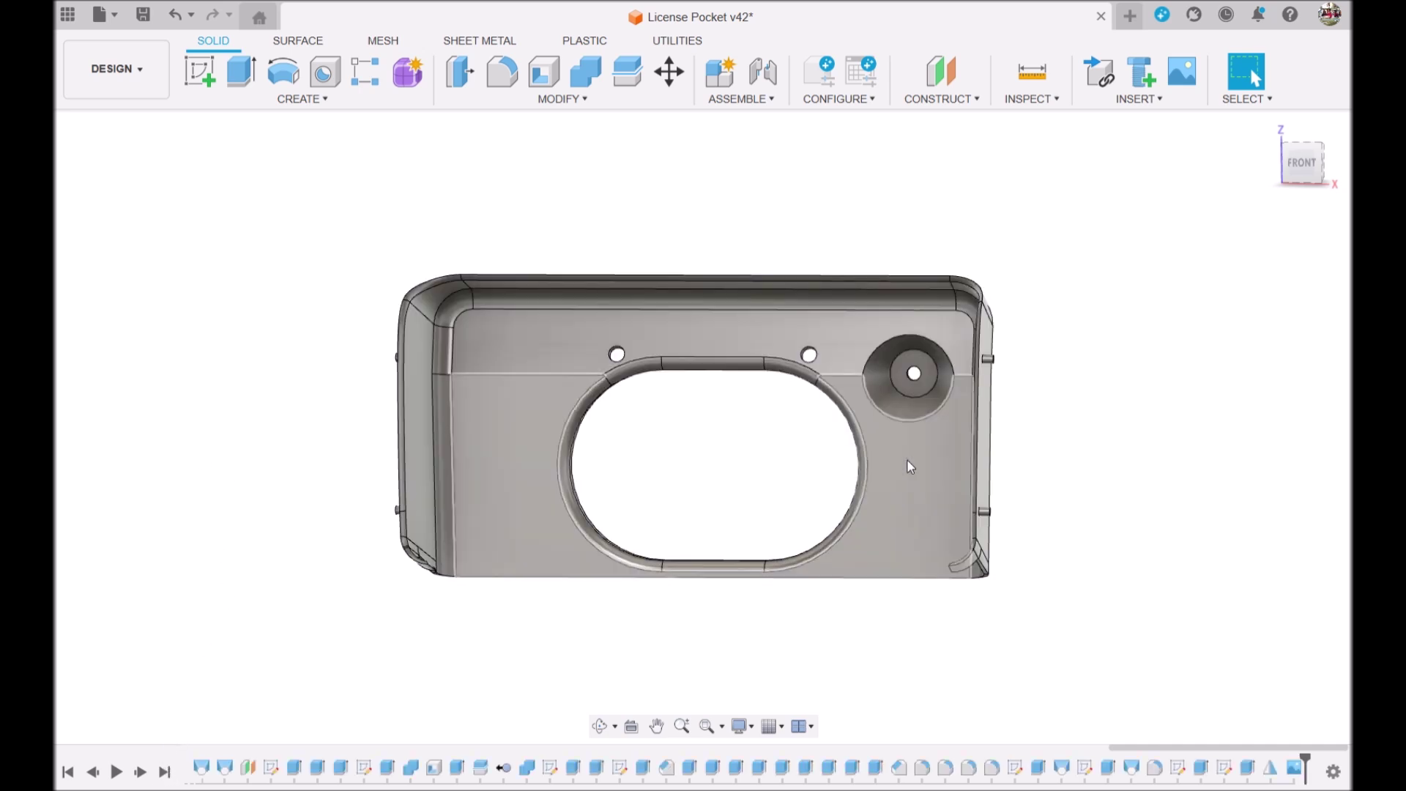
# Examine the curved tabs at the pocket's two lower corners, from below and with the front view turned upside down
pyautogui.moveTo(1302, 174); pyautogui.dragTo(1313, 153)
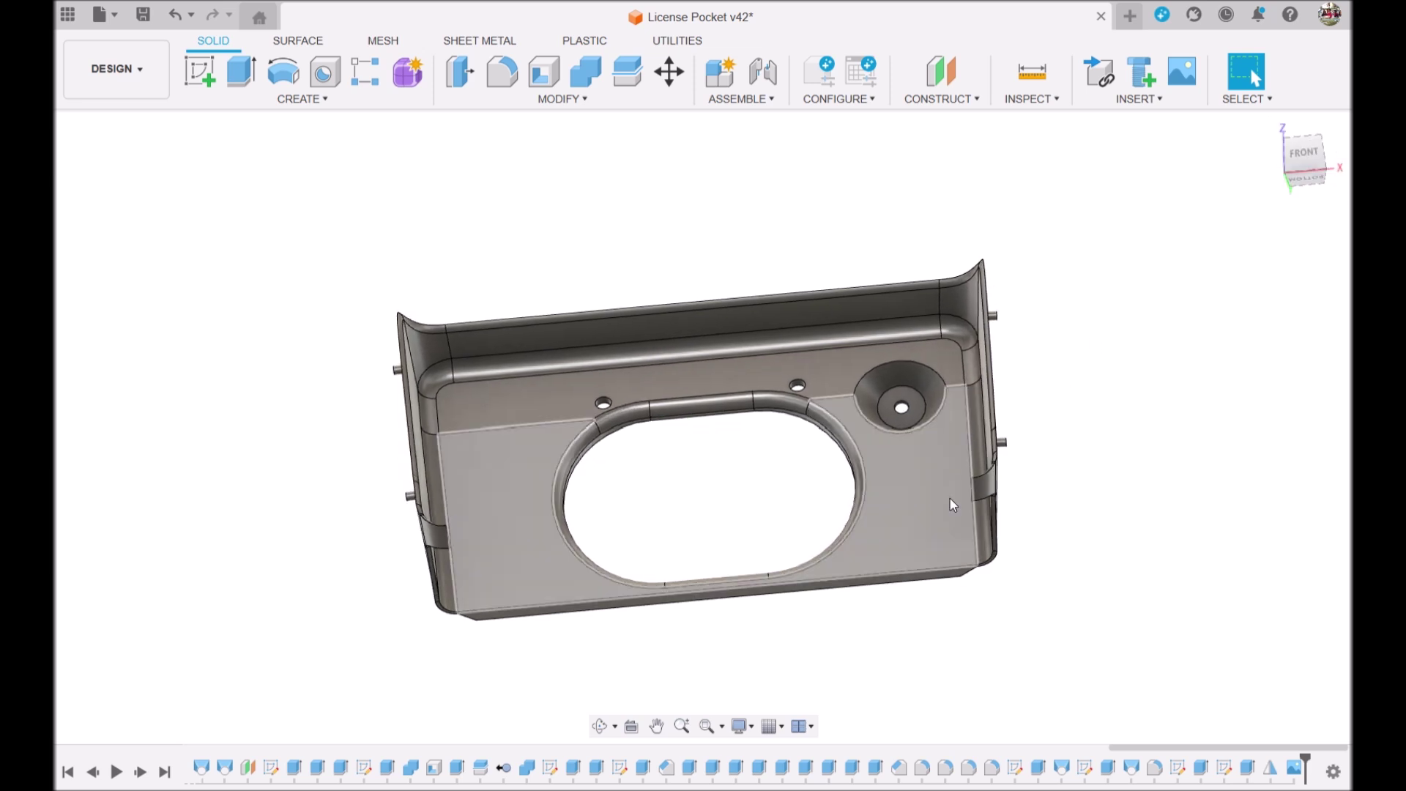
pyautogui.click(982, 486)
pyautogui.click(440, 536)
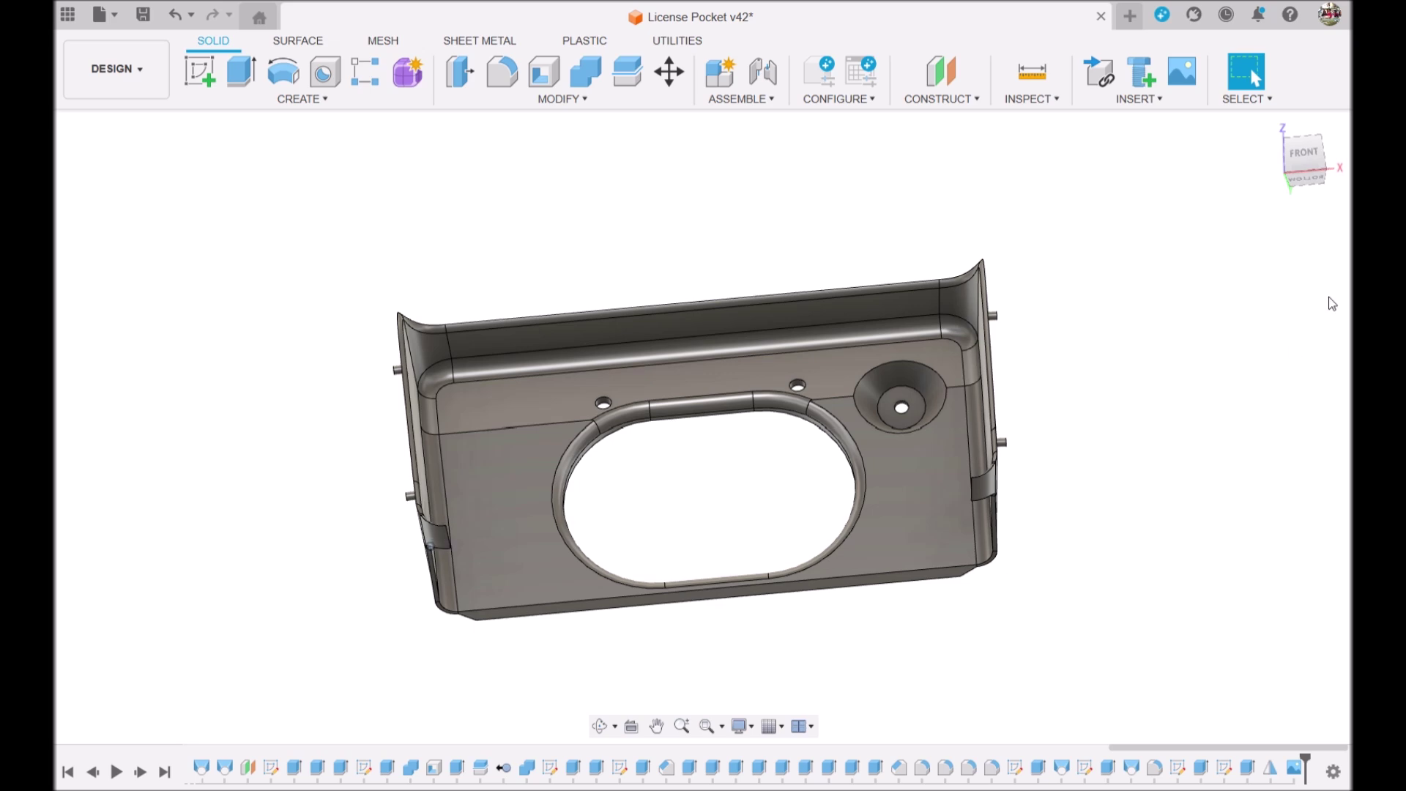
pyautogui.moveTo(1307, 160)
pyautogui.mouseDown()
pyautogui.moveTo(1305, 130)
pyautogui.moveTo(1283, 143)
pyautogui.moveTo(1287, 167)
pyautogui.mouseUp()
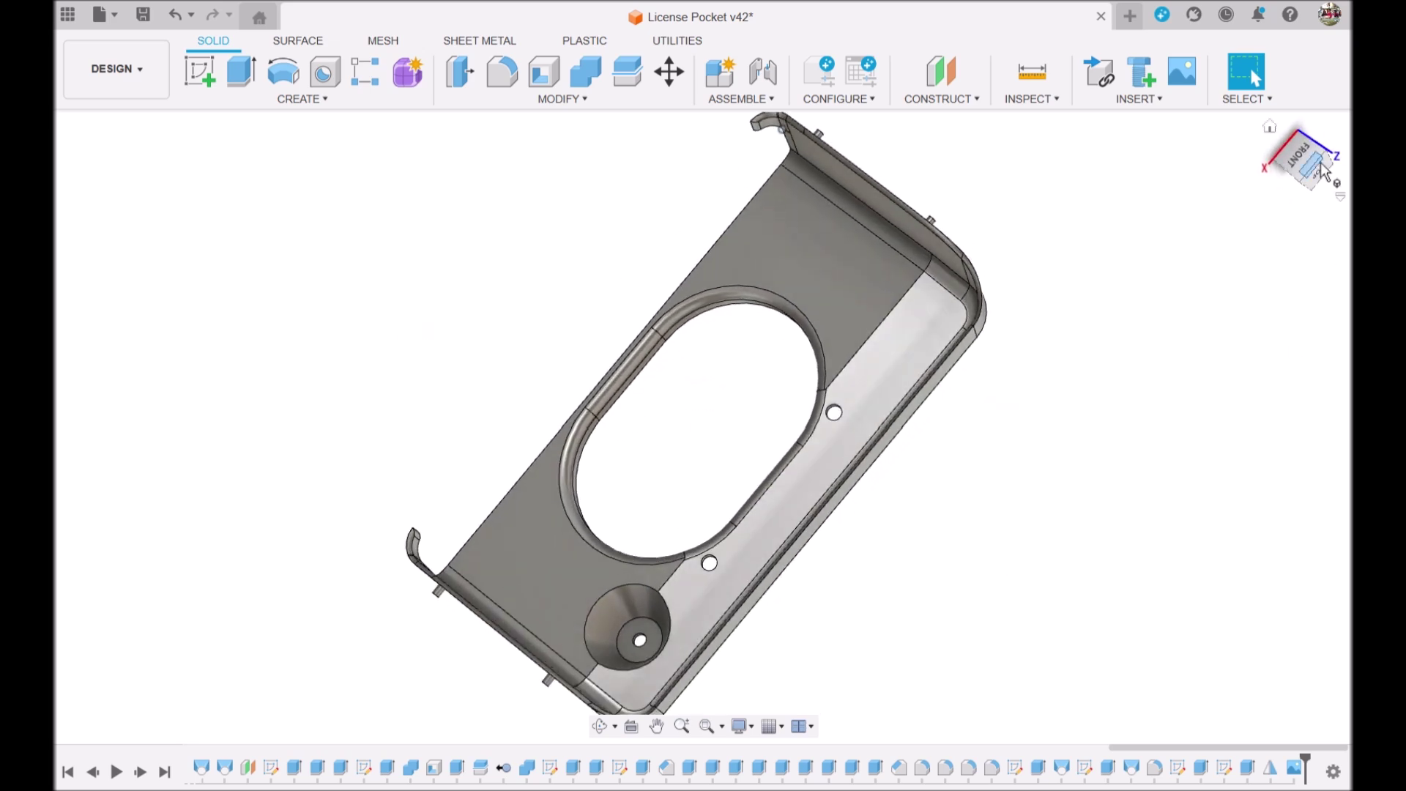
pyautogui.click(1305, 157)
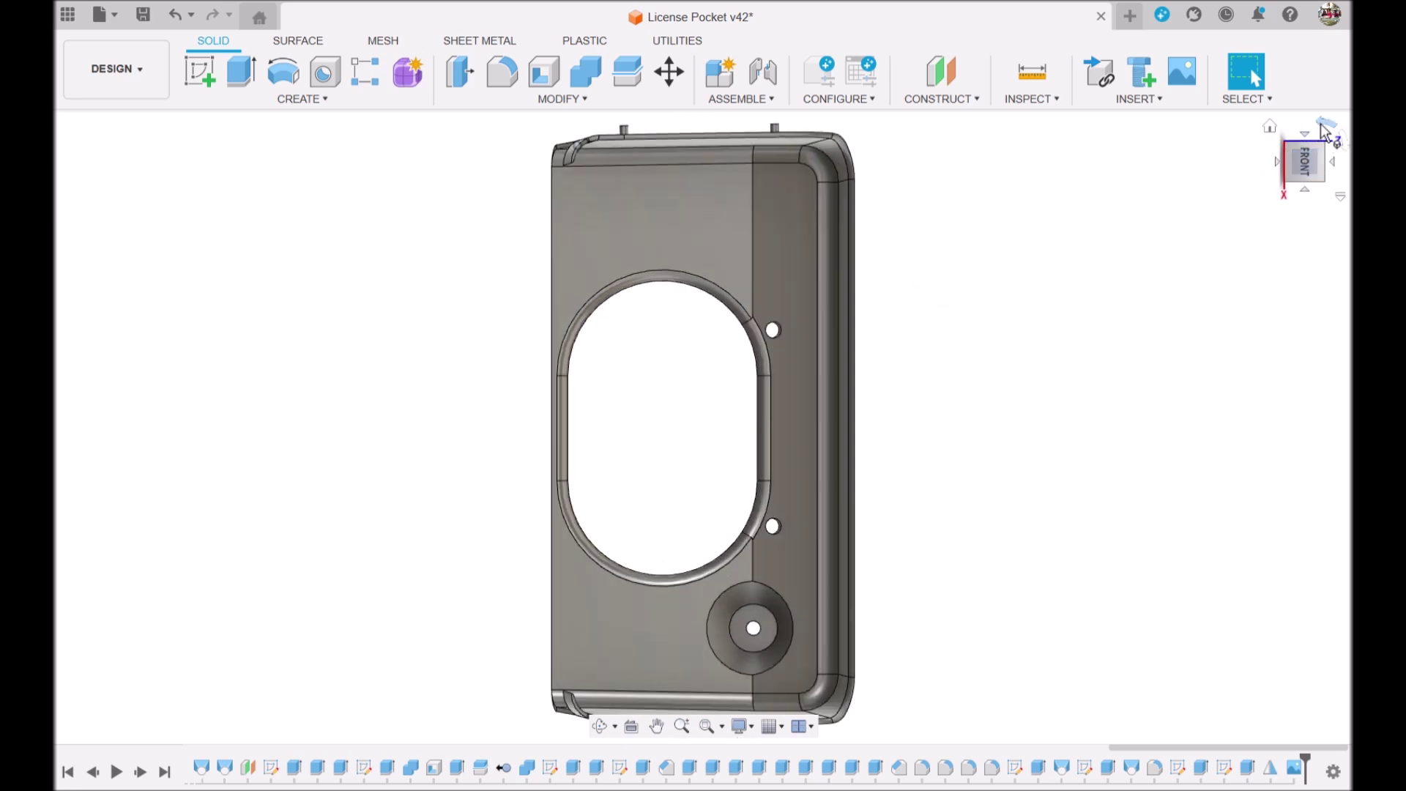
pyautogui.click(1346, 144)
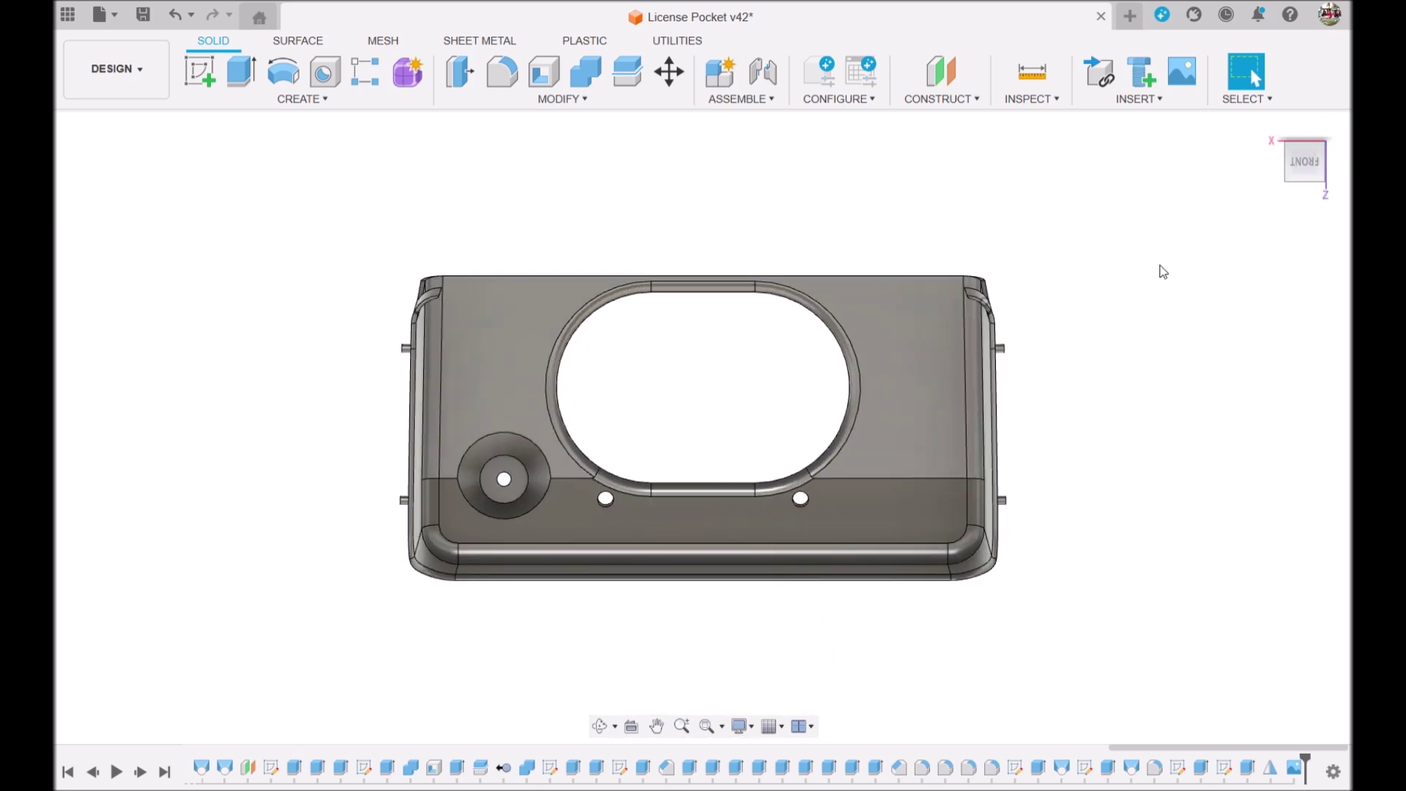
pyautogui.moveTo(1308, 174); pyautogui.dragTo(1315, 155)
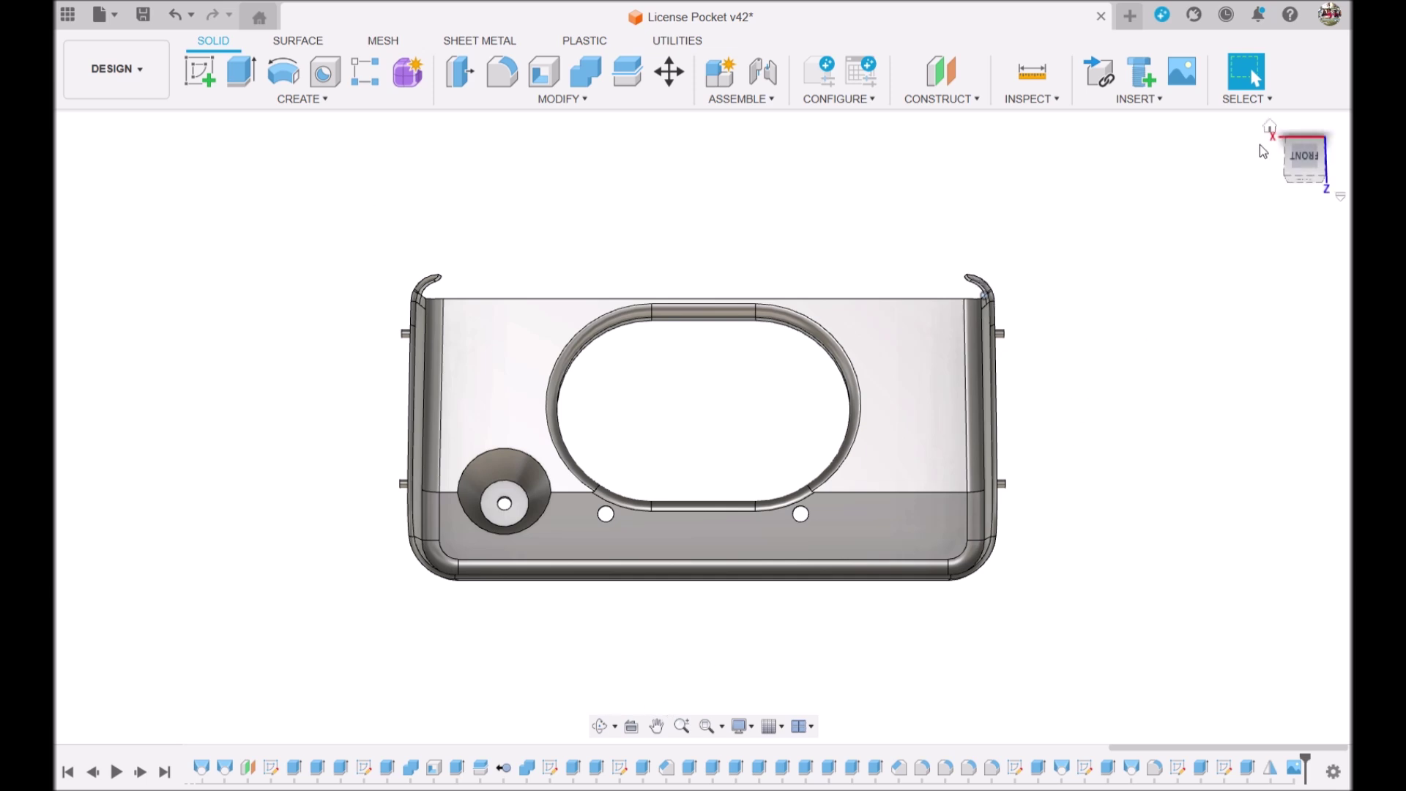
# Examine the small pegs on the pocket's side wall up close, and return to the straight front view
pyautogui.moveTo(1308, 169); pyautogui.dragTo(1291, 163)
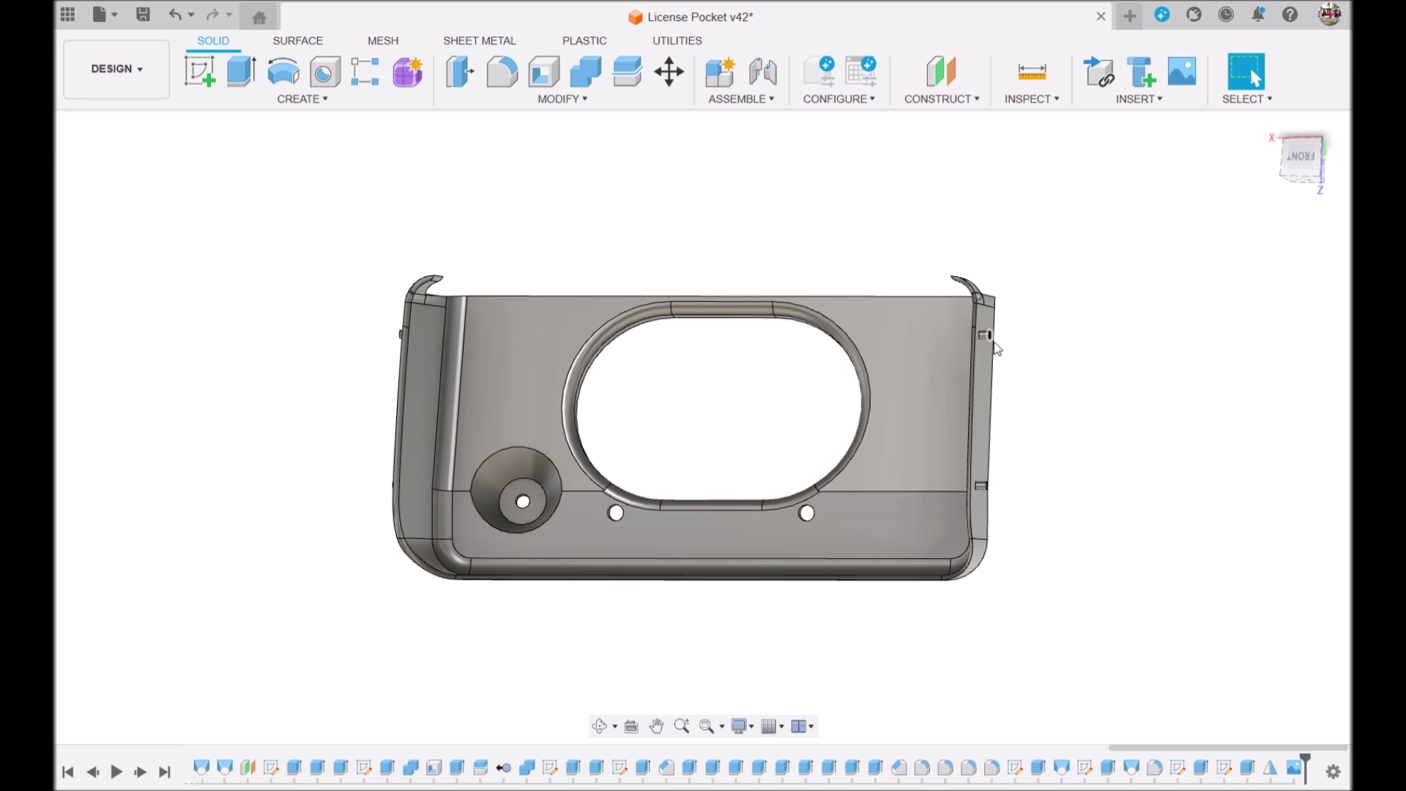
pyautogui.scroll(5, 1205, 534)
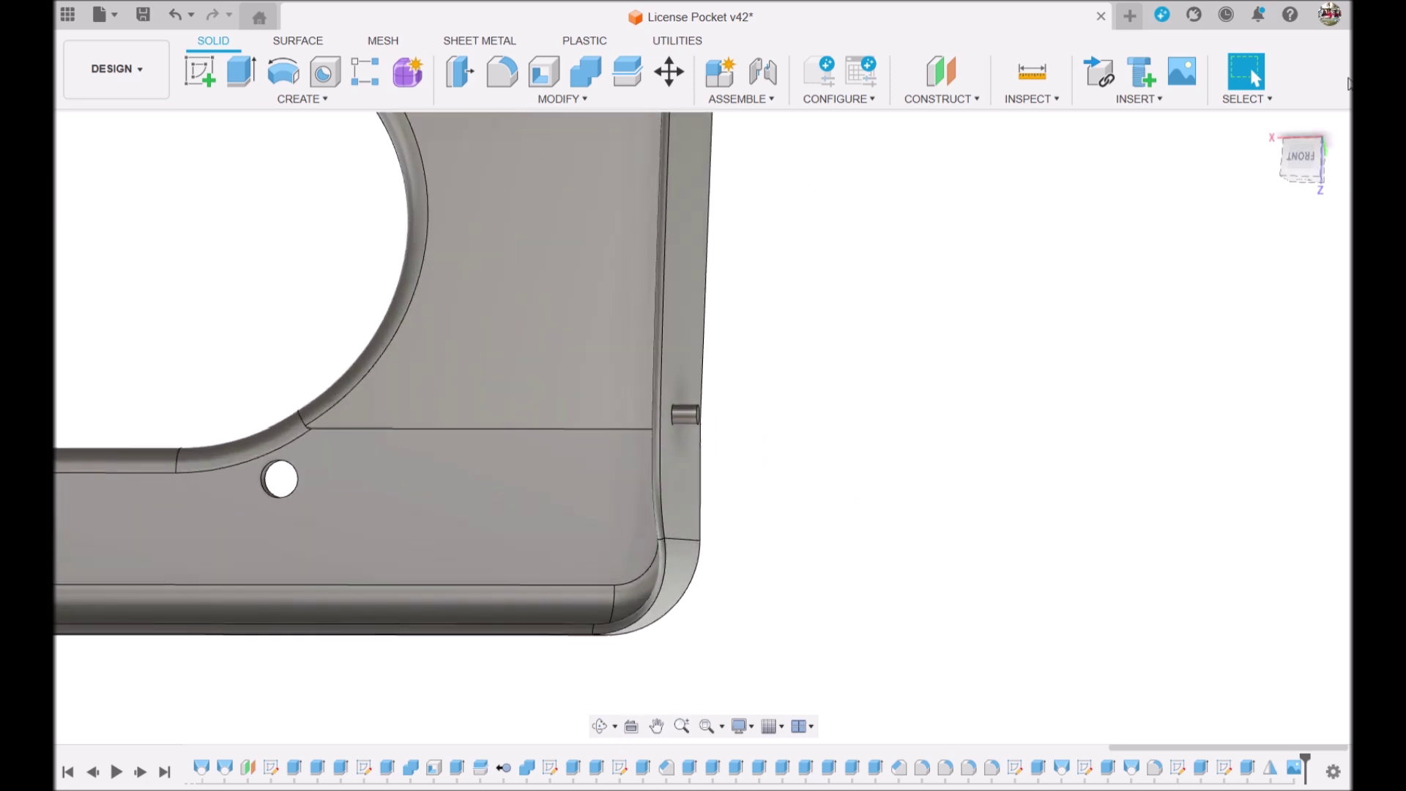
pyautogui.moveTo(1312, 178); pyautogui.dragTo(1314, 192)
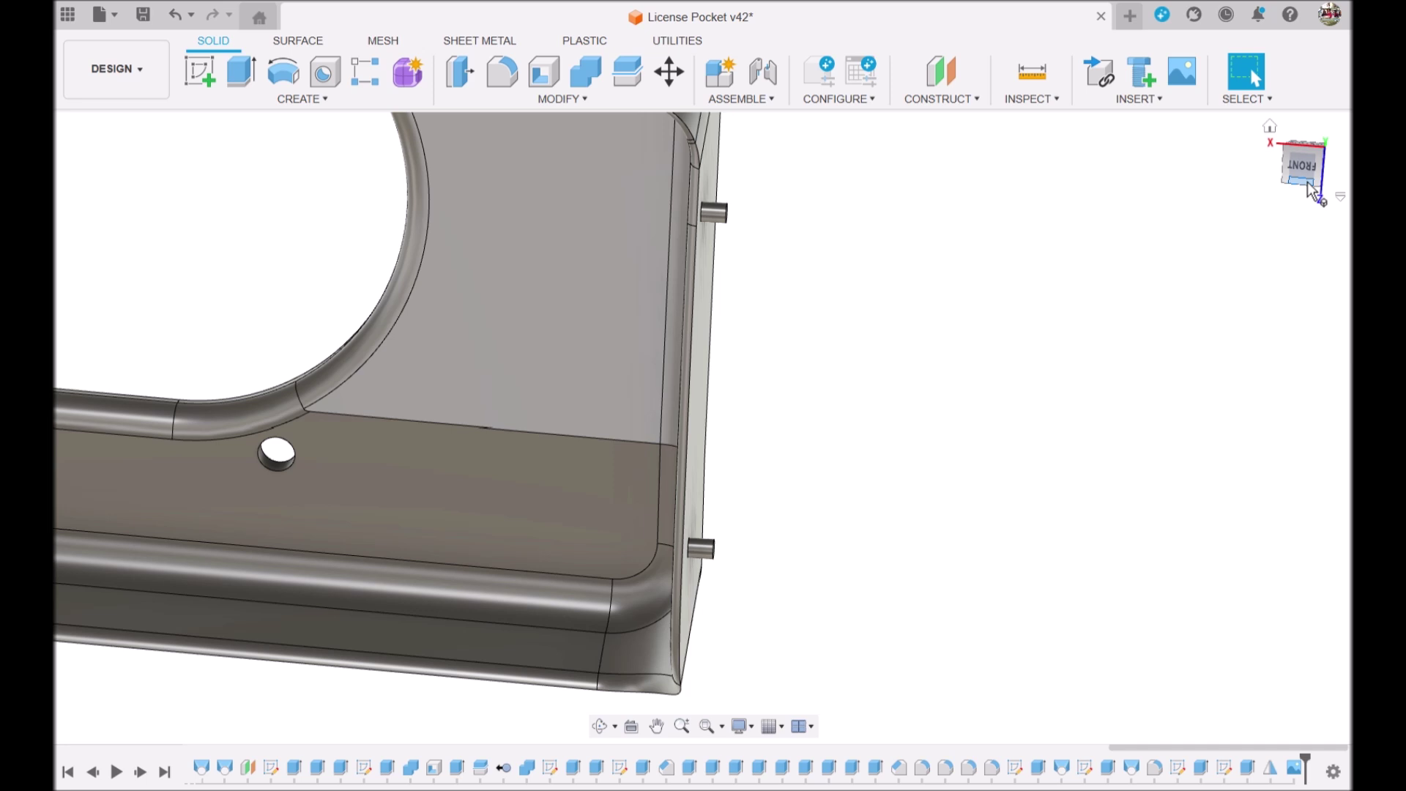
pyautogui.scroll(-5, 1198, 287)
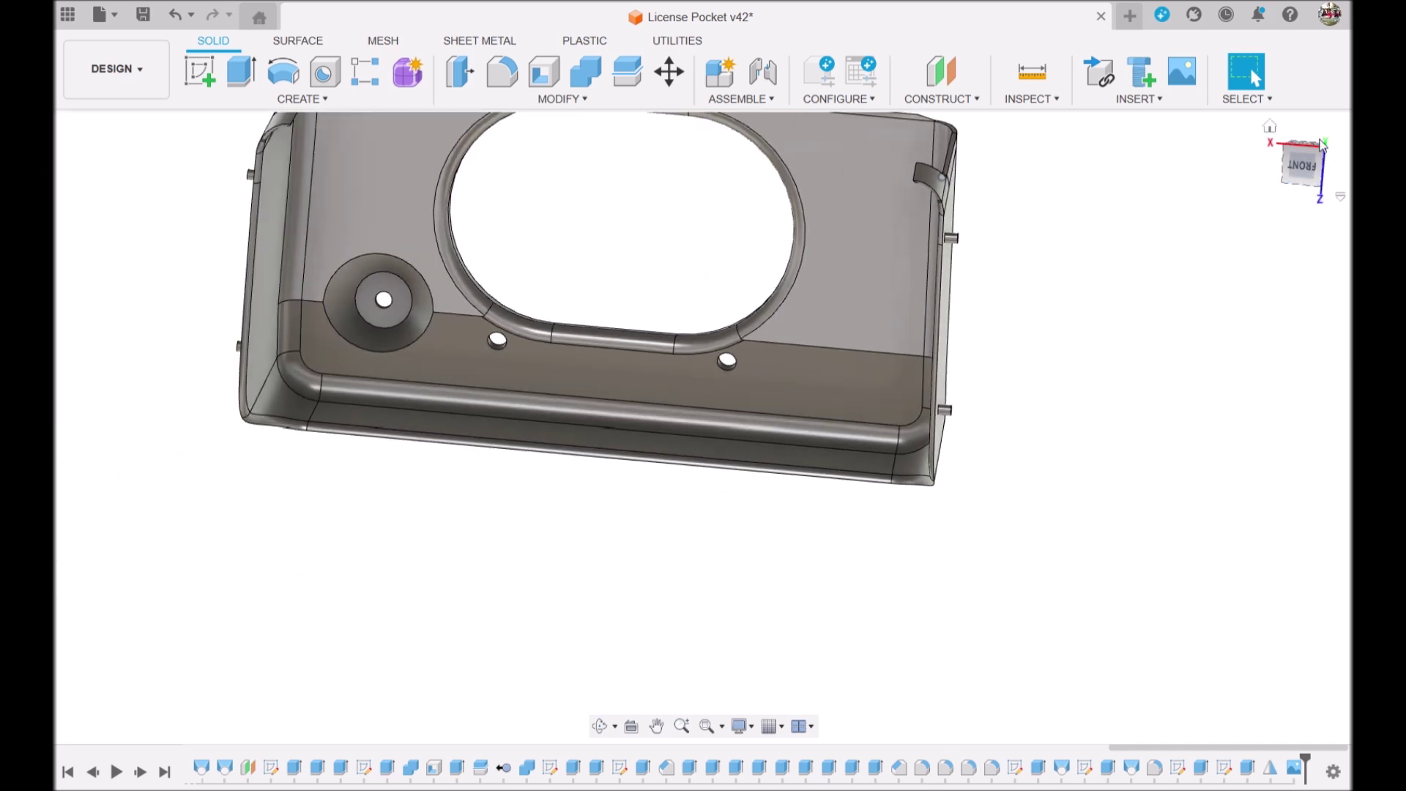
pyautogui.click(1307, 164)
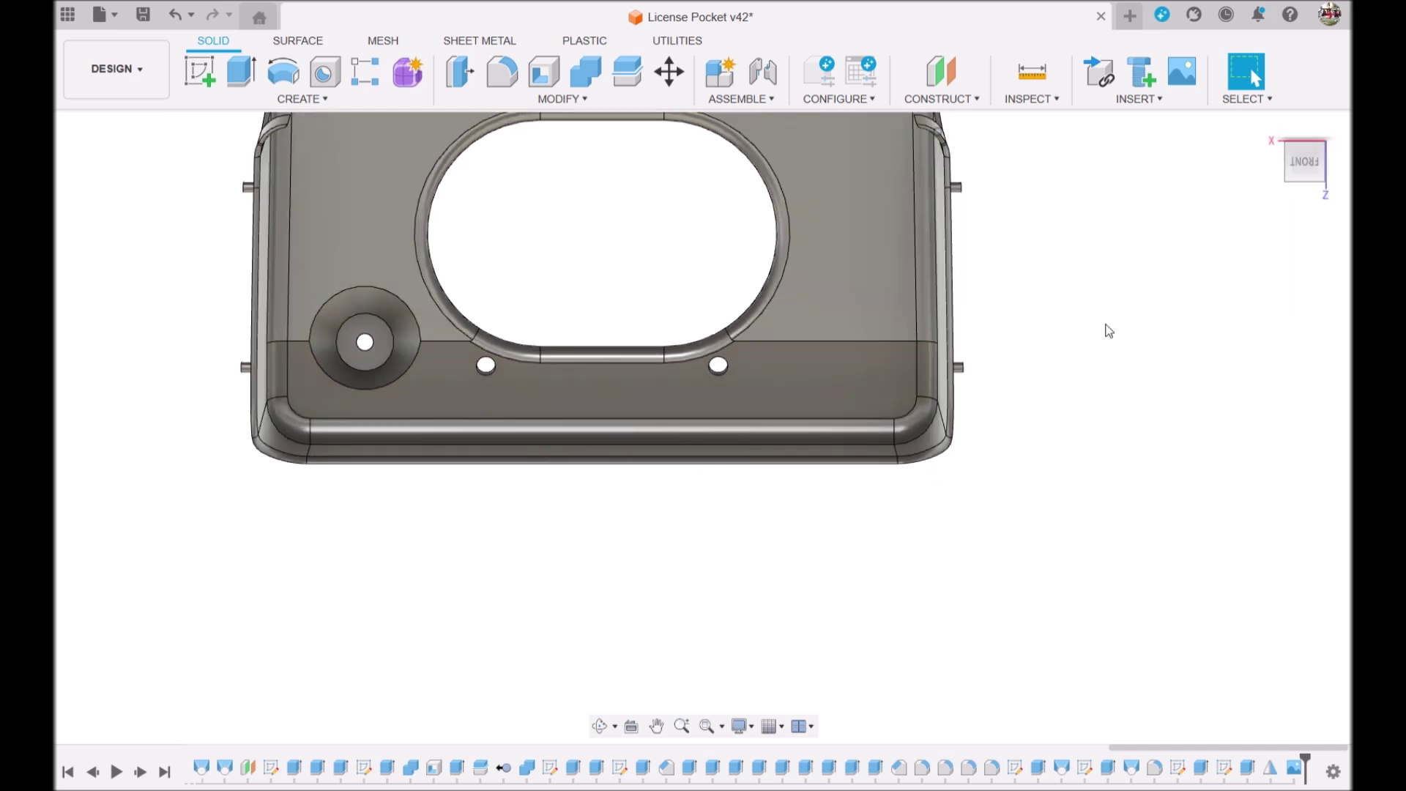
# Examine the ribs, bosses and "69 - 70 Grand Prix" lettering on the pocket's back, with the back view upright
pyautogui.click(657, 726)
pyautogui.moveTo(615, 370); pyautogui.dragTo(769, 467)
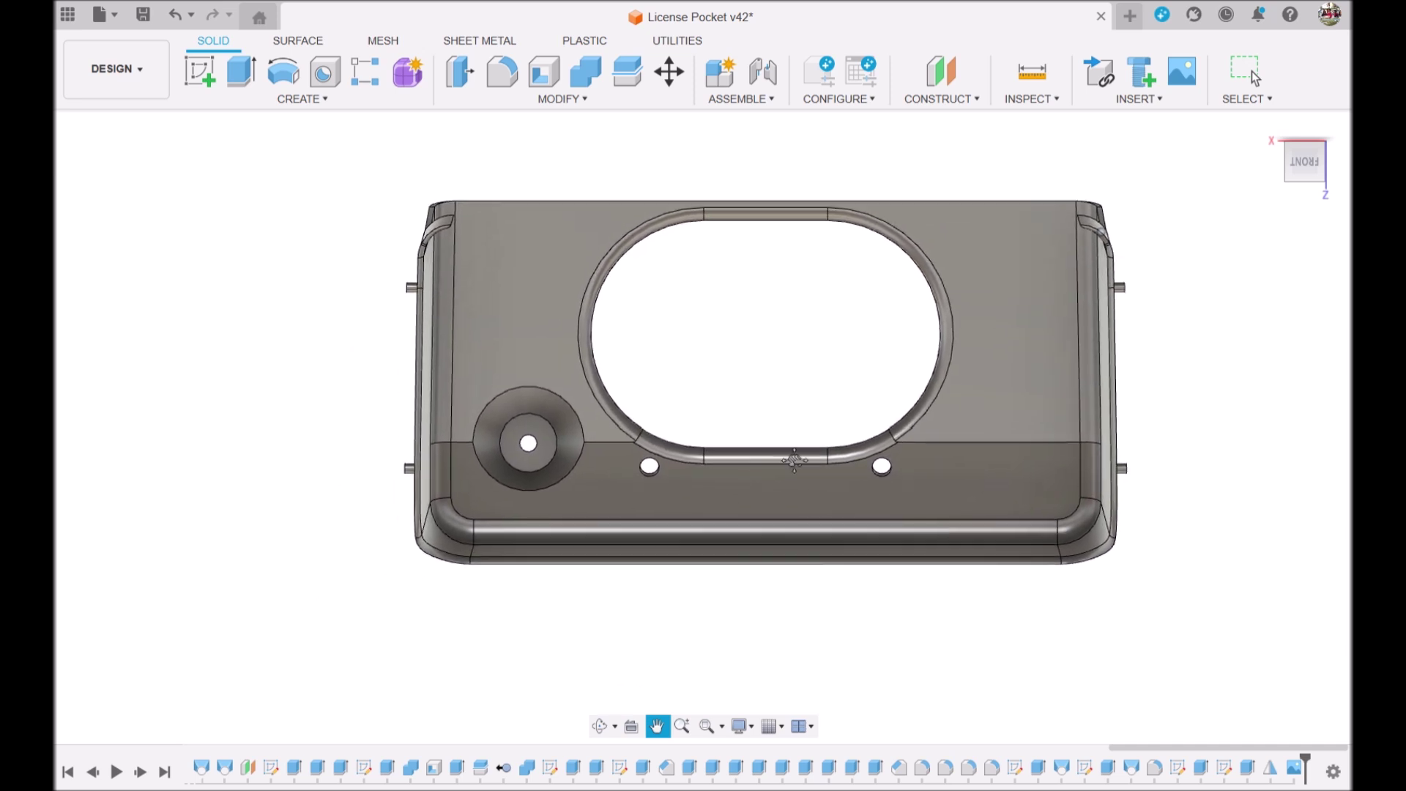
pyautogui.click(600, 725)
pyautogui.moveTo(659, 646); pyautogui.dragTo(668, 529)
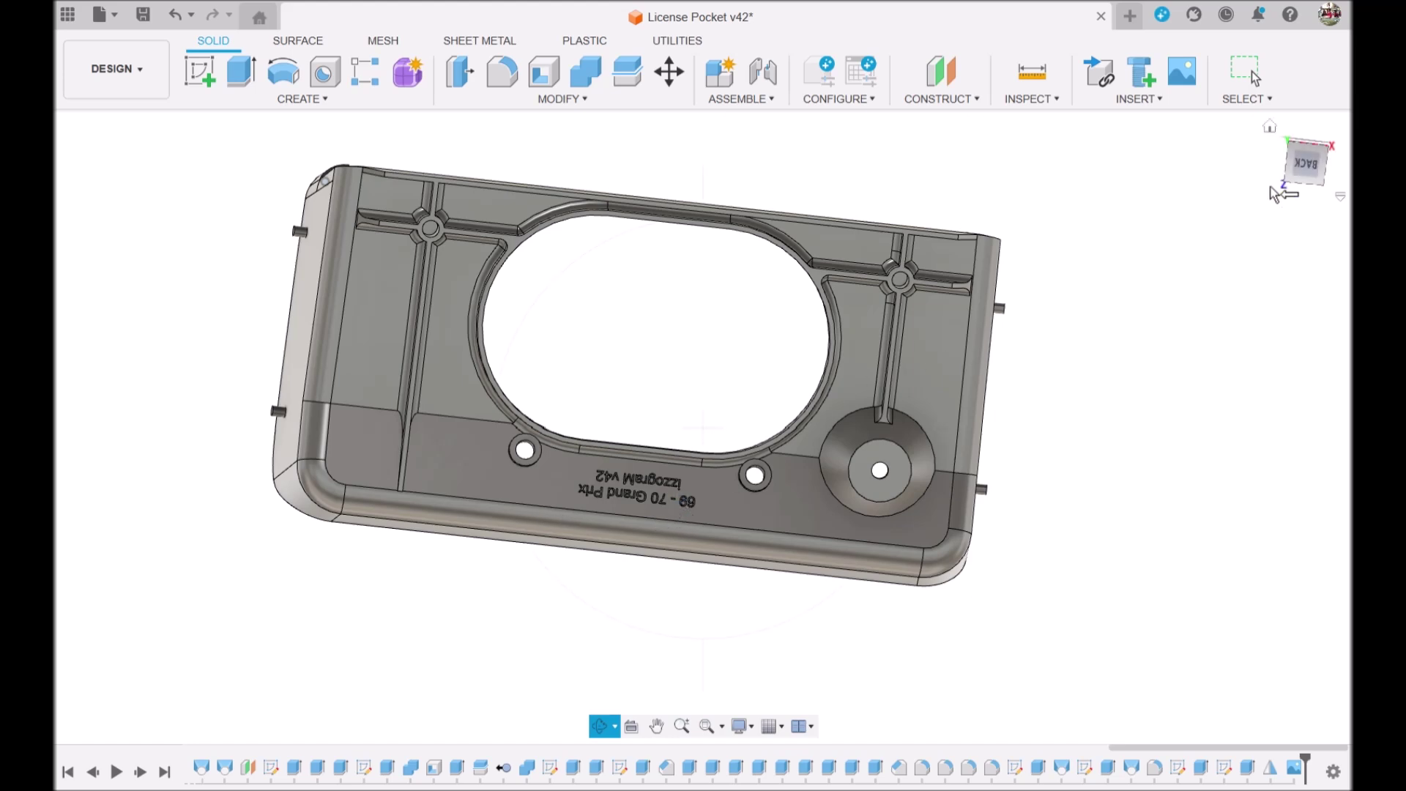
pyautogui.click(1333, 155)
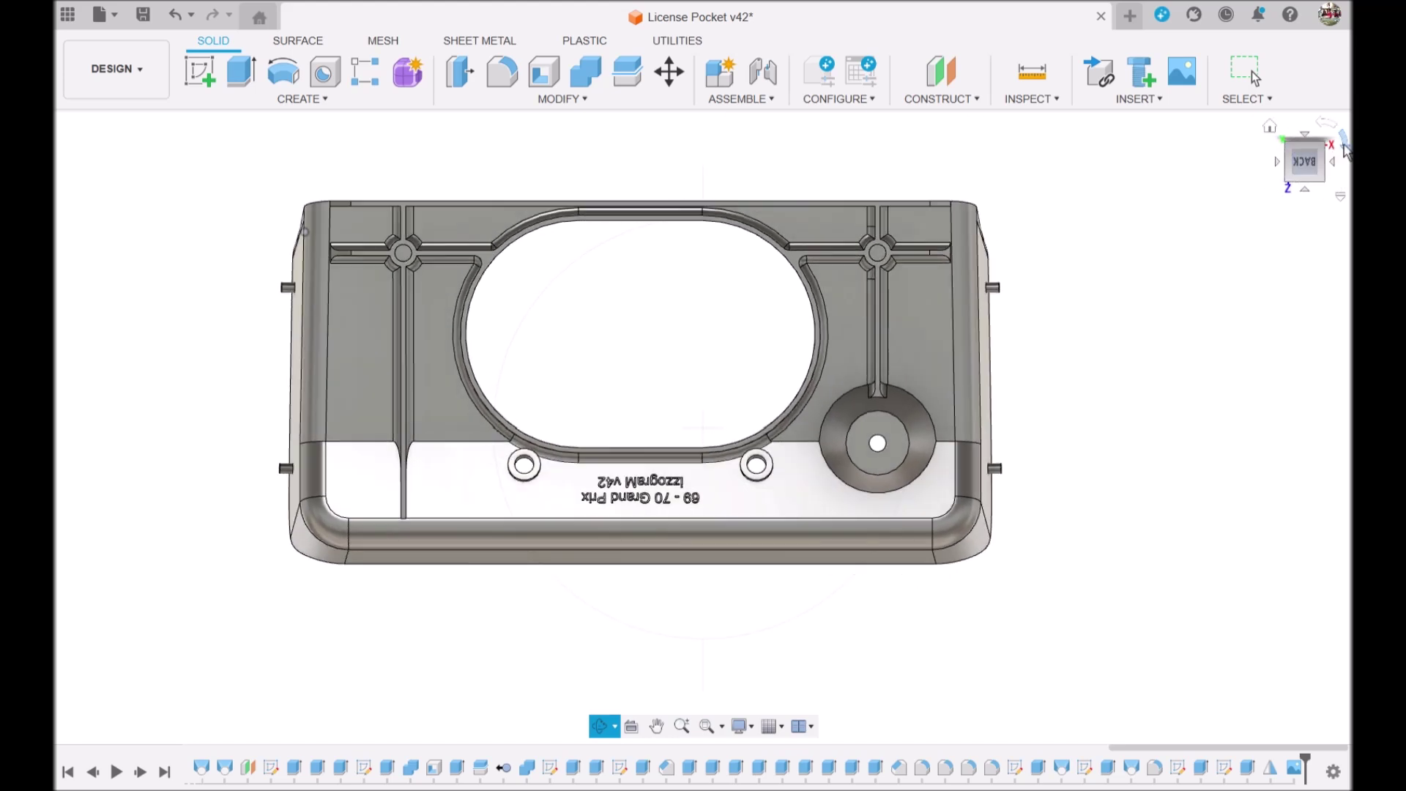
pyautogui.click(1345, 144)
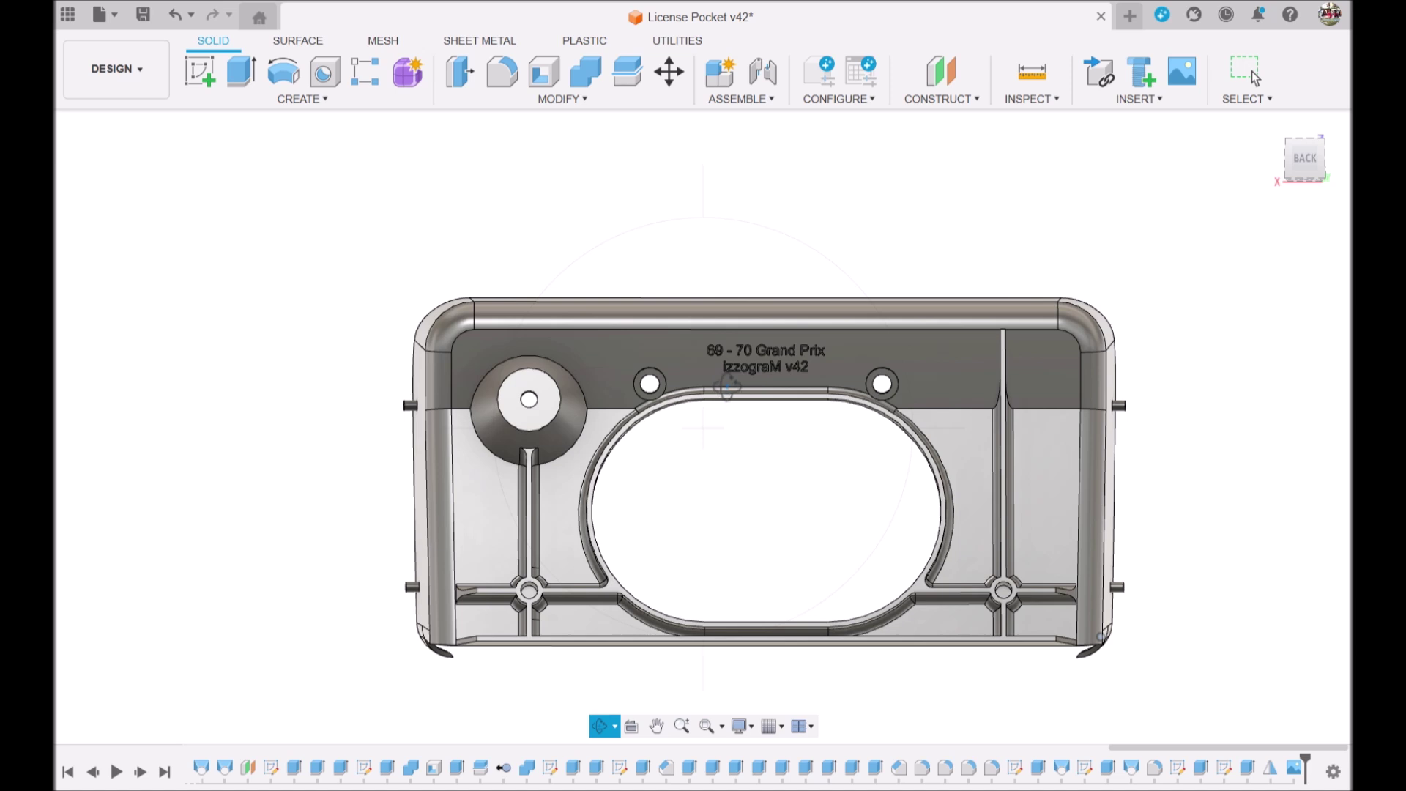
pyautogui.press('Escape')
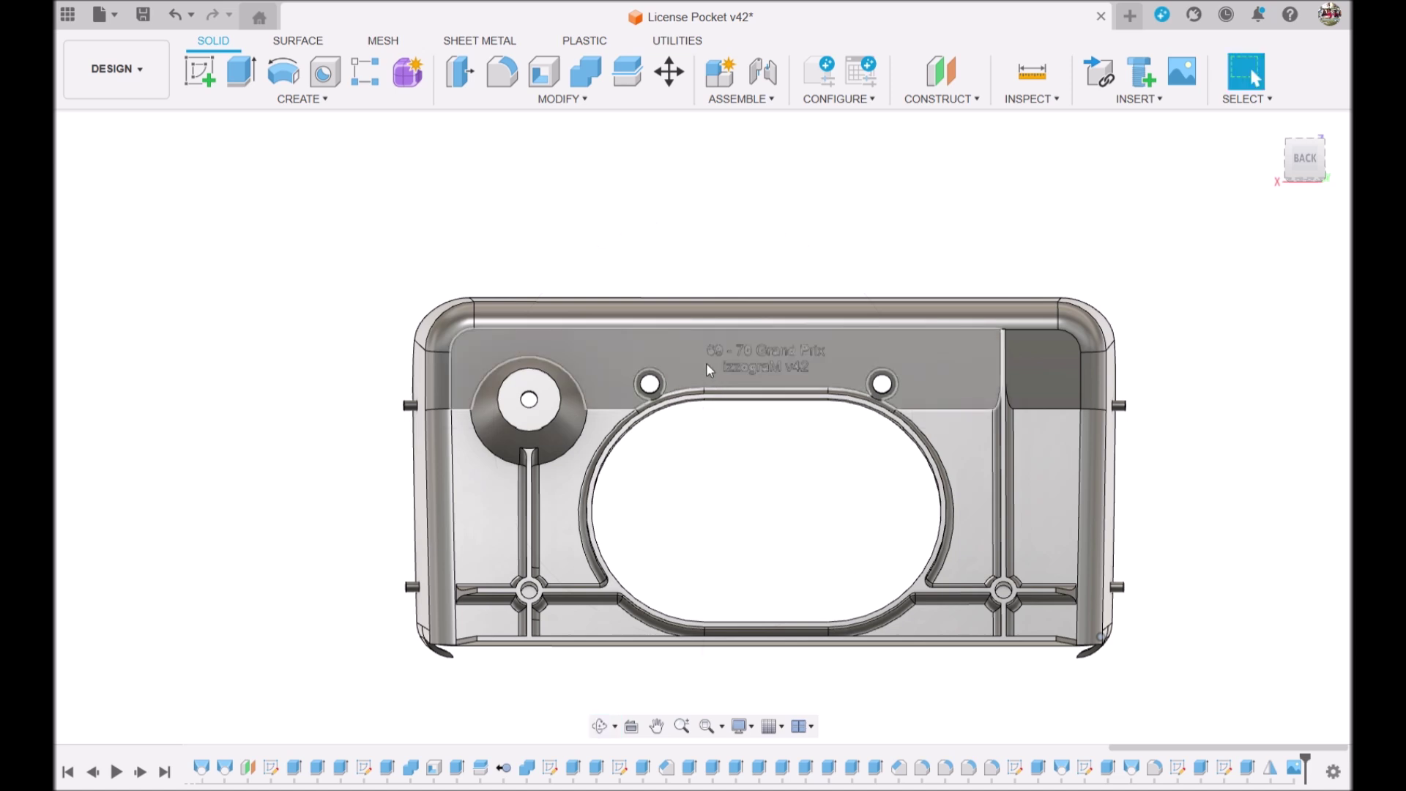